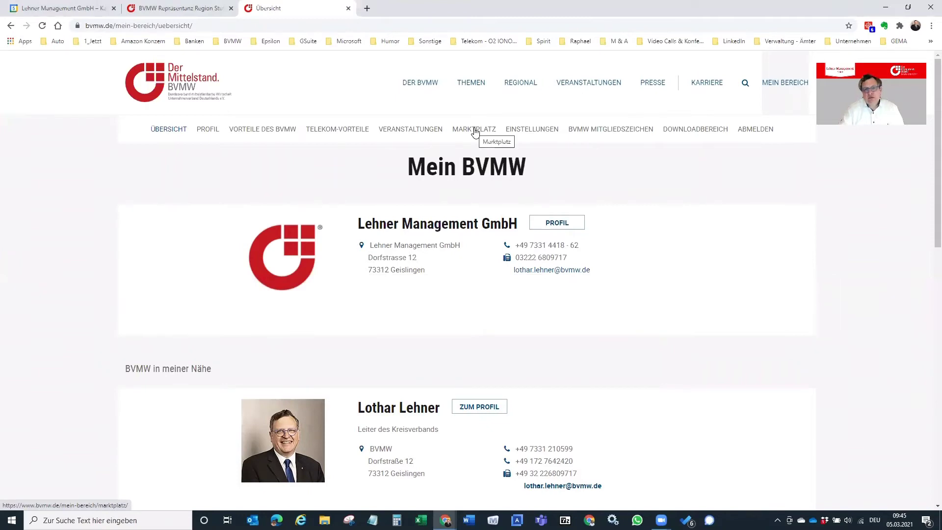
Open the MARKTPLATZ section of the member area and scroll through the member's listings.
{"action": "left_click", "coordinate": [475, 131]}
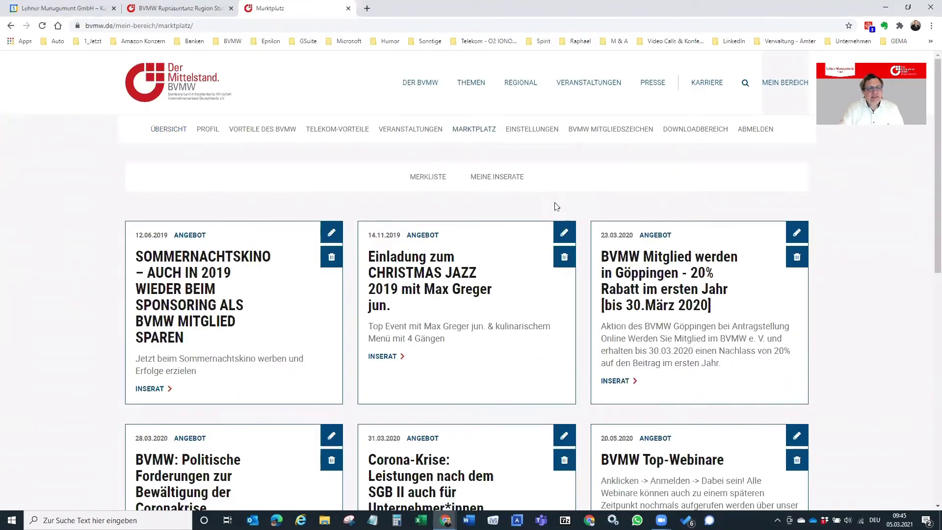
{"action": "scroll", "coordinate": [677, 337], "scroll_direction": "down", "scroll_amount": 5}
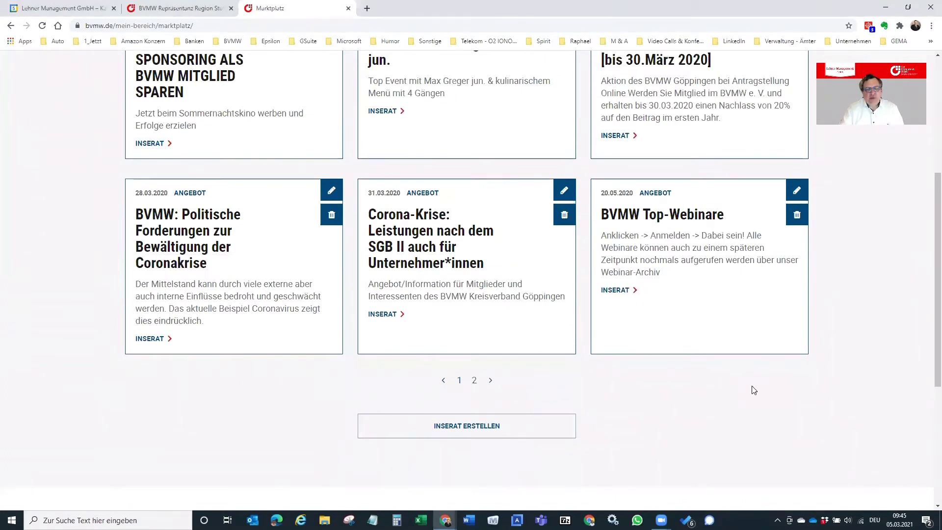
{"action": "scroll", "coordinate": [754, 390], "scroll_direction": "up", "scroll_amount": 5}
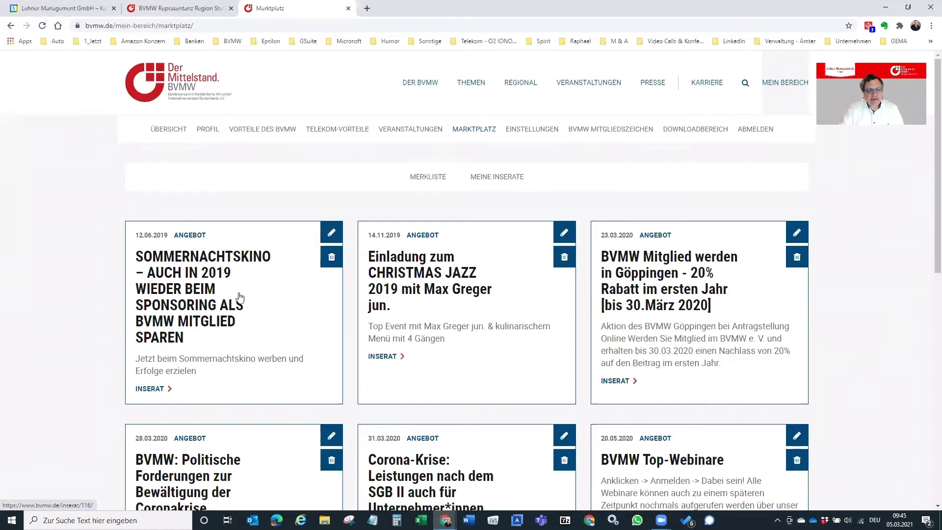
{"action": "scroll", "coordinate": [239, 297], "scroll_direction": "down", "scroll_amount": 5}
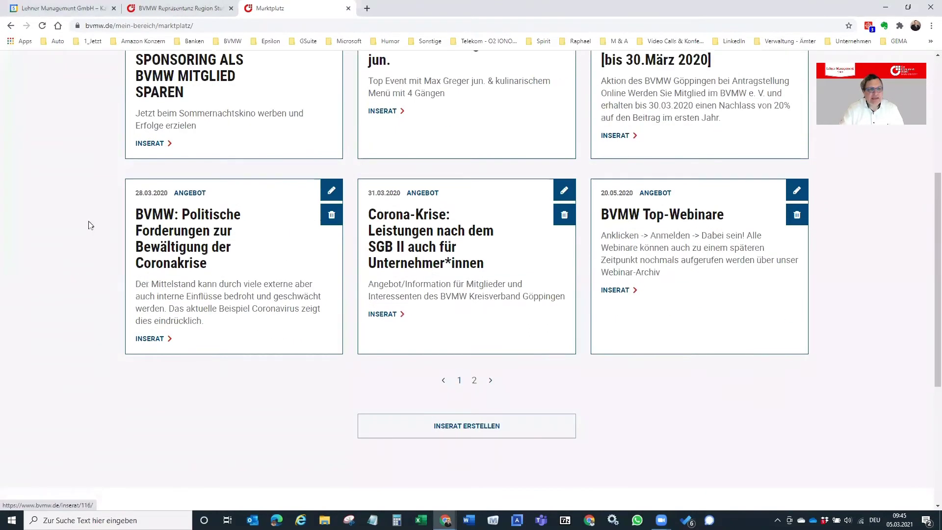
{"action": "scroll", "coordinate": [518, 435], "scroll_direction": "down", "scroll_amount": 3}
Start a new listing via INSERAT ERSTELLEN and scroll down the blank Inserat form.
{"action": "left_click", "coordinate": [482, 288]}
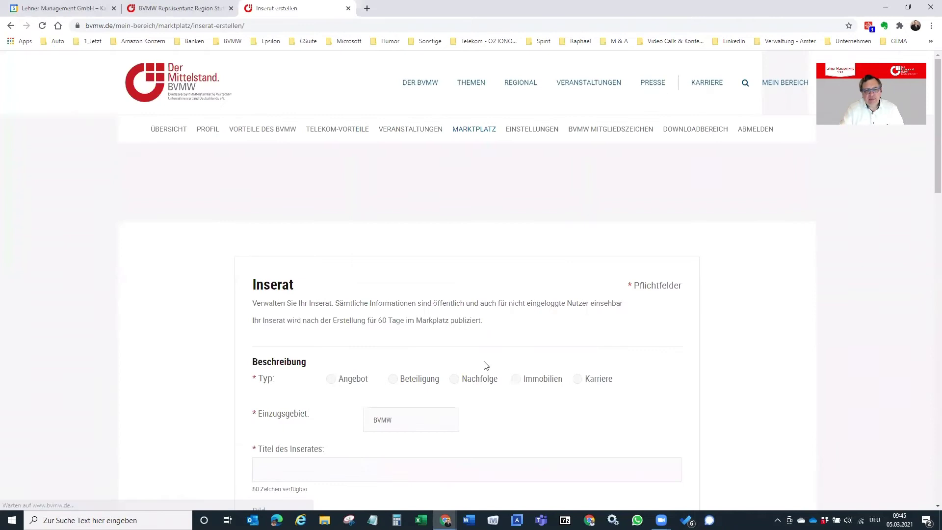
{"action": "scroll", "coordinate": [488, 353], "scroll_direction": "down", "scroll_amount": 3}
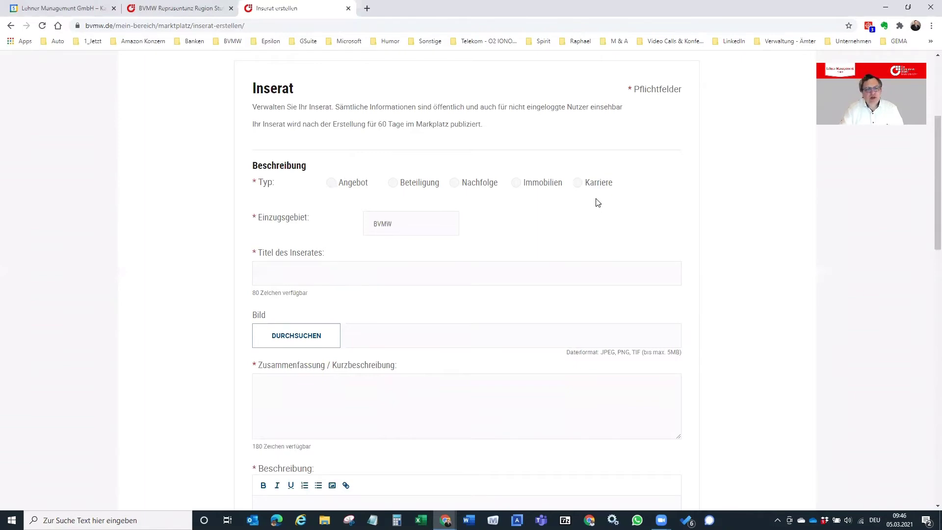
{"action": "scroll", "coordinate": [596, 203], "scroll_direction": "down", "scroll_amount": 2}
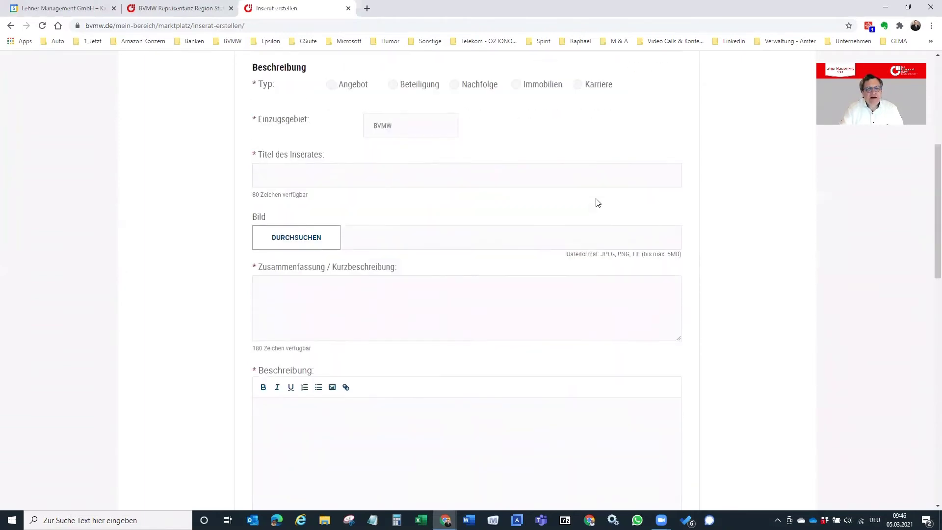
Title the listing 'Durch den Marktplatz von [author's name], BVMW zu mehr Erfolg'.
{"action": "left_click", "coordinate": [472, 175]}
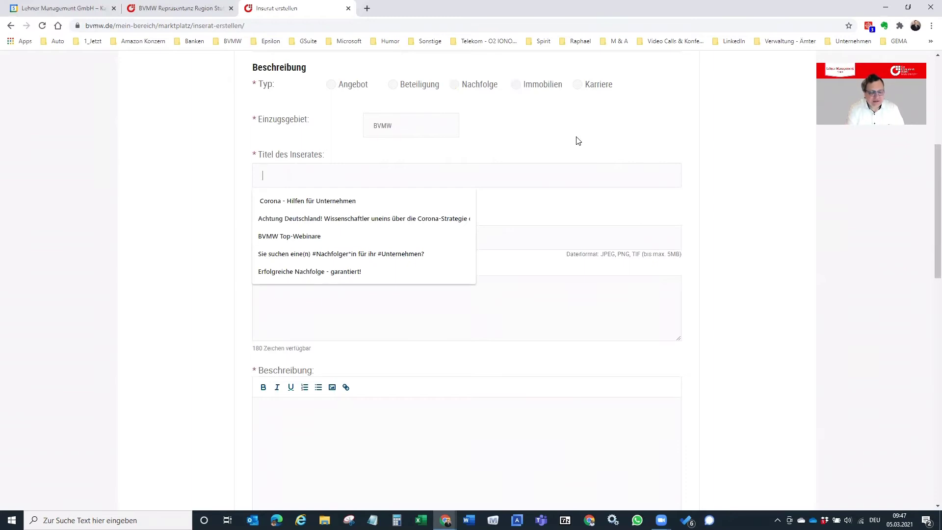
{"action": "type", "text": "Dur"}
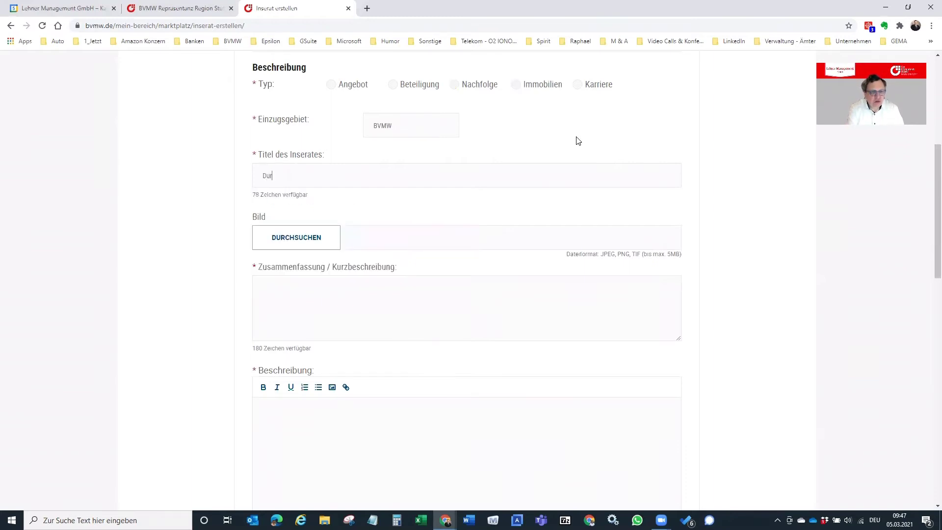
{"action": "type", "text": "ch den "}
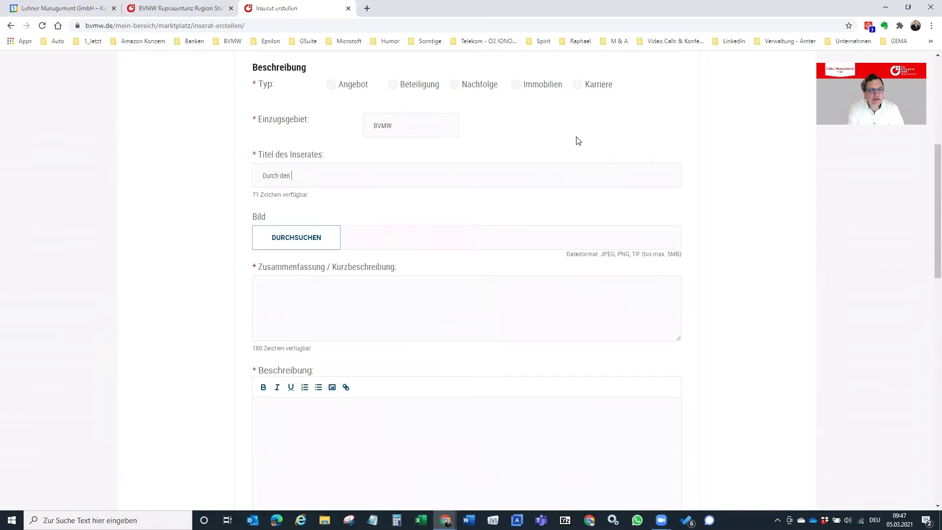
{"action": "type", "text": "Marktplatz von Lothar Lehner, BVMW"}
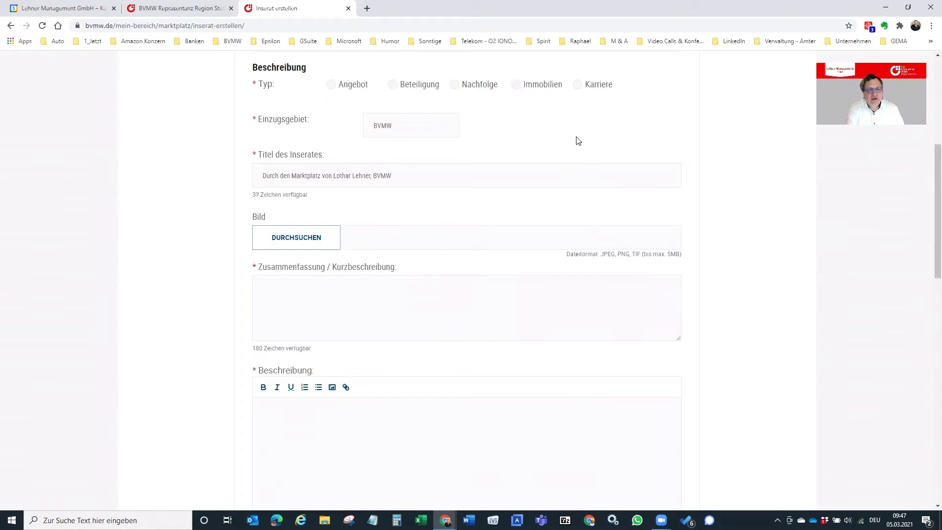
{"action": "type", "text": ", zu"}
{"action": "key", "text": "BackSpace"}
{"action": "key", "text": "BackSpace"}
{"action": "key", "text": "BackSpace"}
{"action": "type", "text": "zu mehr Erfolg"}
{"action": "left_click", "coordinate": [488, 291]}
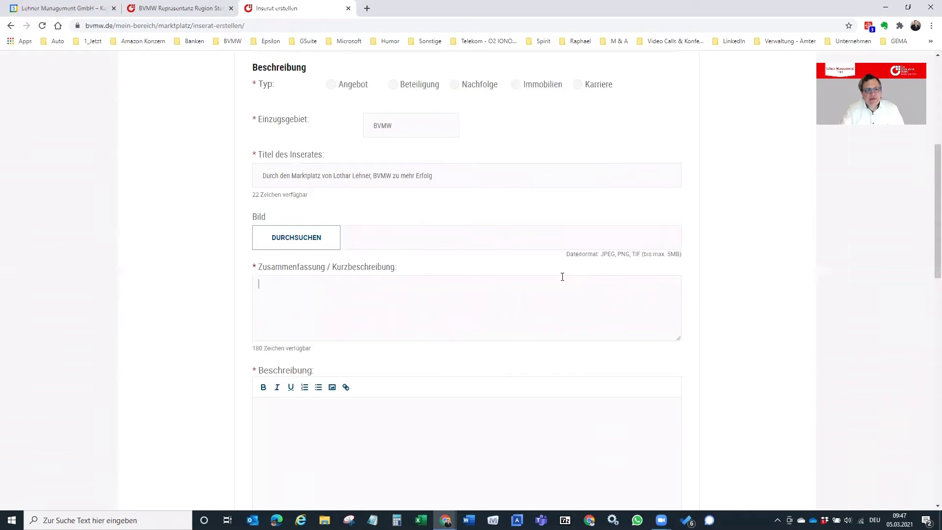
Attach Marktplatz AdobeStock_131746882.jpeg from the Fotolia folder as the listing image.
{"action": "left_click", "coordinate": [297, 240]}
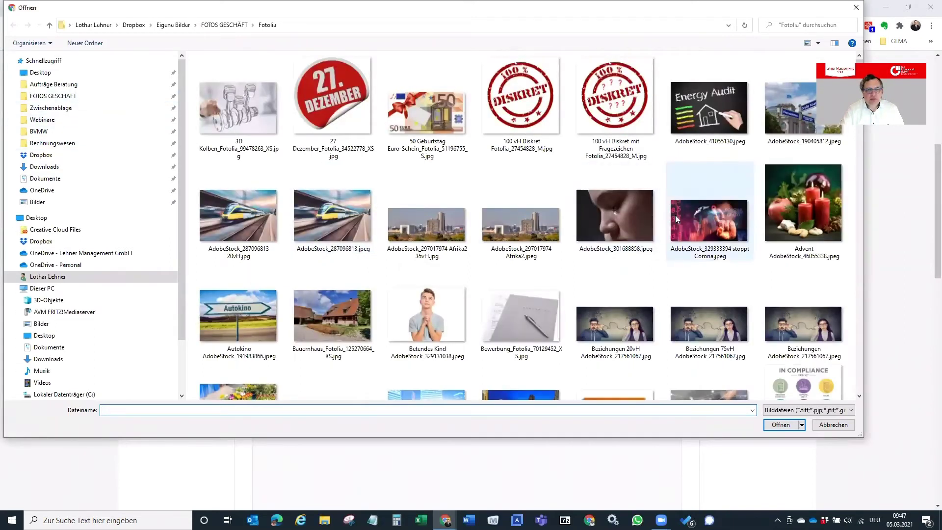
{"action": "scroll", "coordinate": [675, 214], "scroll_direction": "down", "scroll_amount": 10}
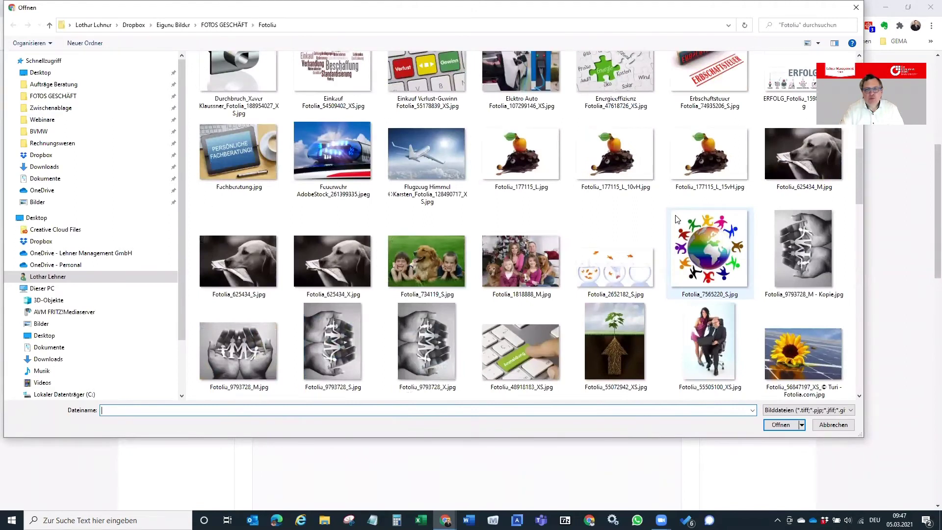
{"action": "scroll", "coordinate": [675, 219], "scroll_direction": "down", "scroll_amount": 5}
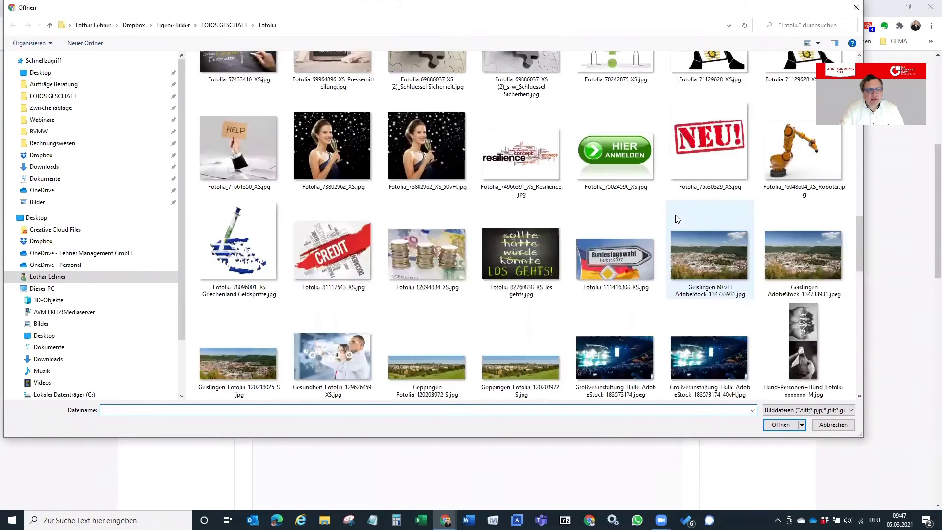
{"action": "scroll", "coordinate": [676, 219], "scroll_direction": "down", "scroll_amount": 10}
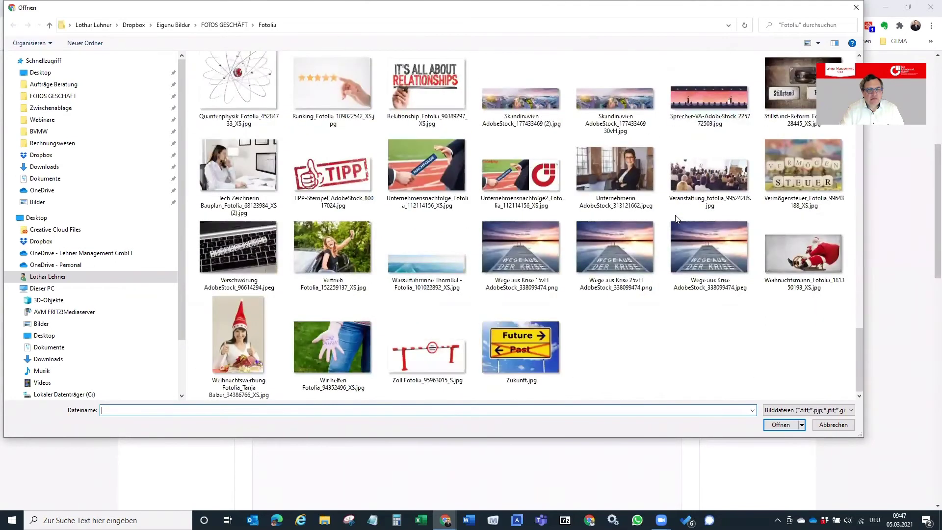
{"action": "scroll", "coordinate": [675, 218], "scroll_direction": "up", "scroll_amount": 7}
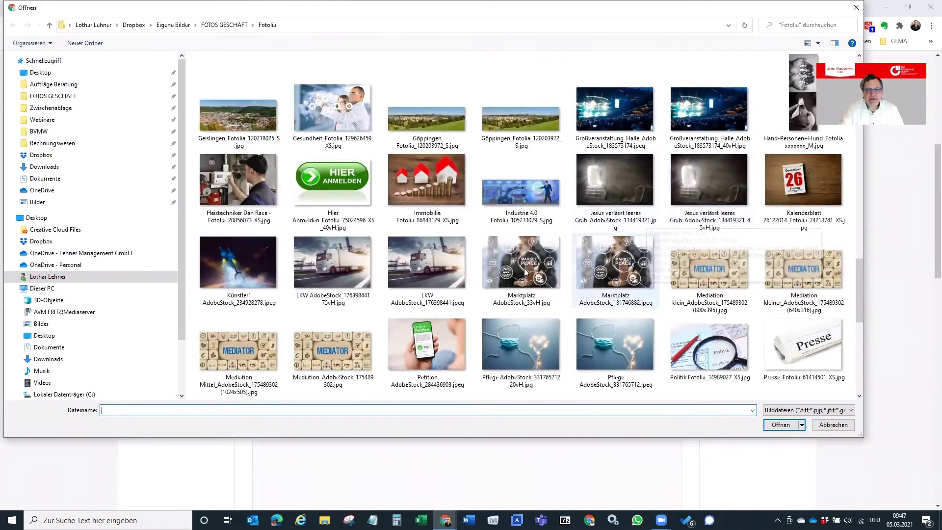
{"action": "left_click", "coordinate": [613, 269]}
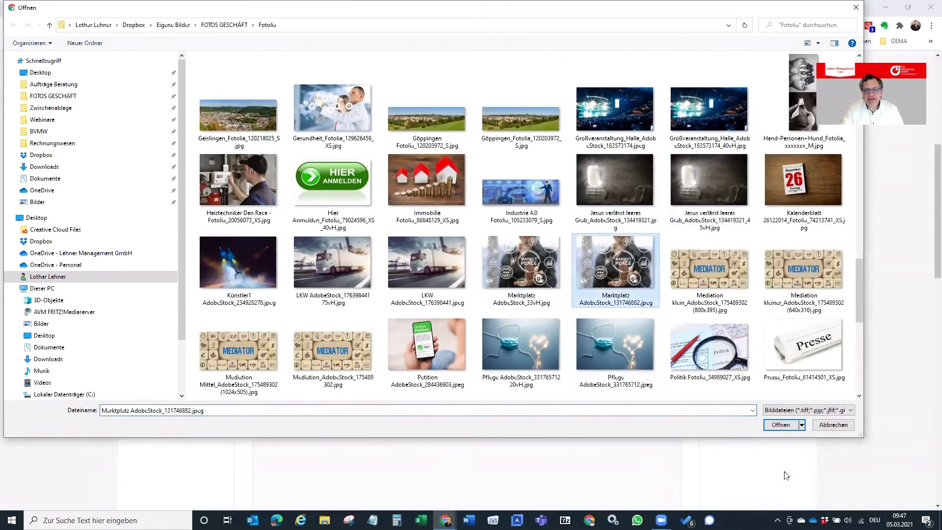
{"action": "left_click", "coordinate": [776, 426]}
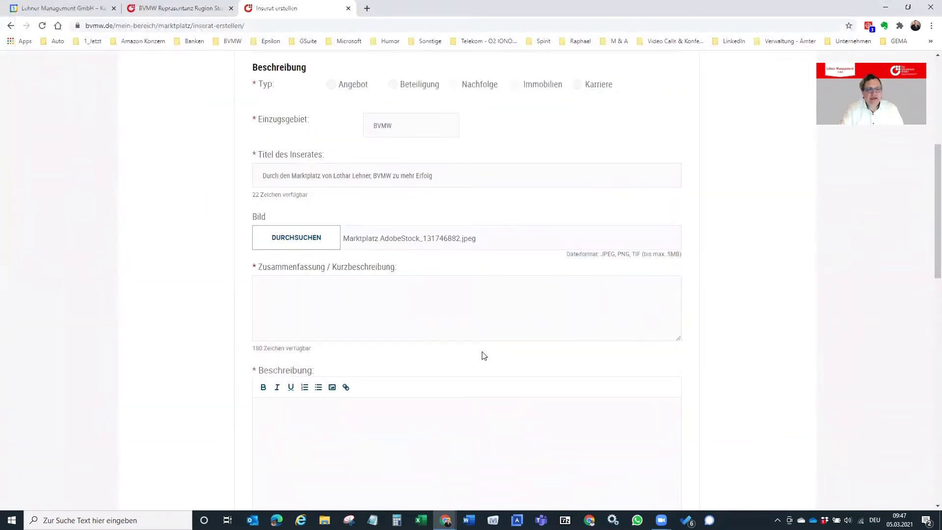
Write the summary 'Im Marktplatz haben Sie die Möglichkeit ihre Produkte und Dienstleistungen zu präsentieren…'.
{"action": "left_click", "coordinate": [414, 304]}
{"action": "type", "text": "Im Marktplatz haben Sie die Möglichkeit ihre Produkte und Dienstleistungen pr"}
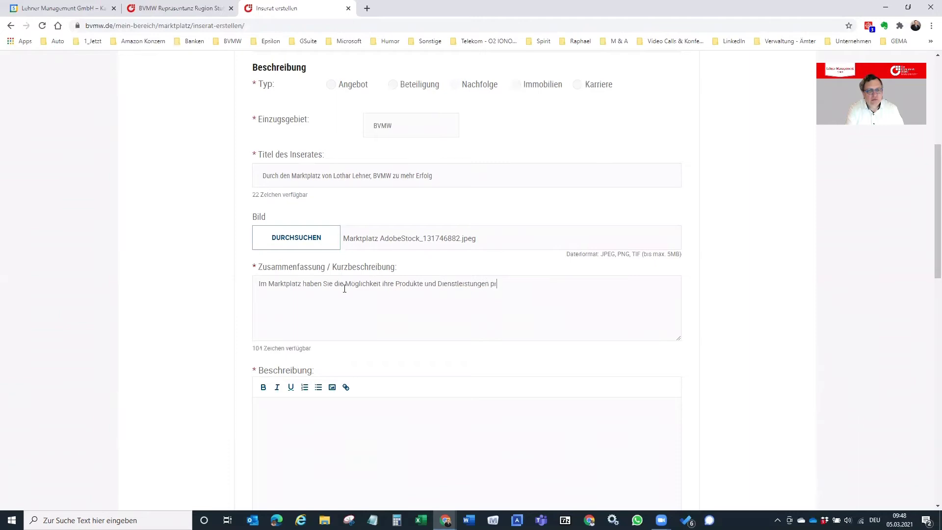
{"action": "type", "text": "äsentieren und darüber"}
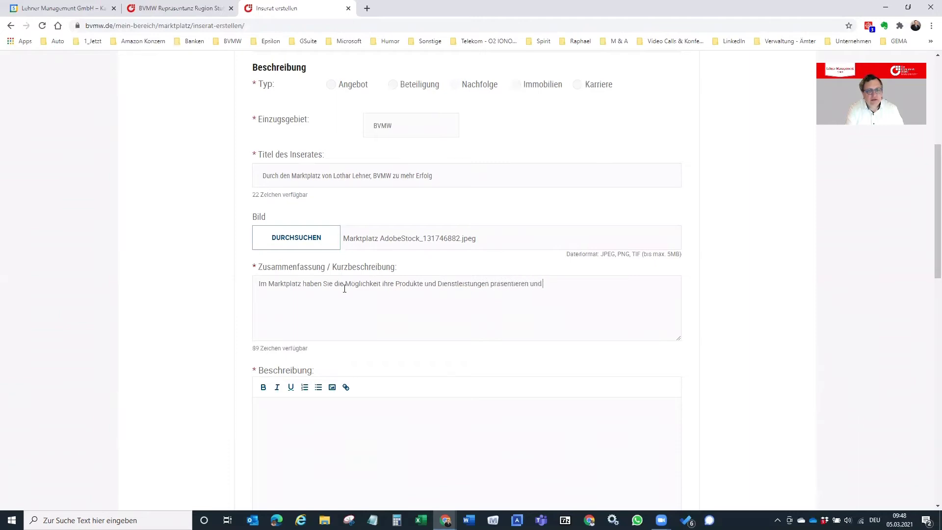
{"action": "type", "text": "us"}
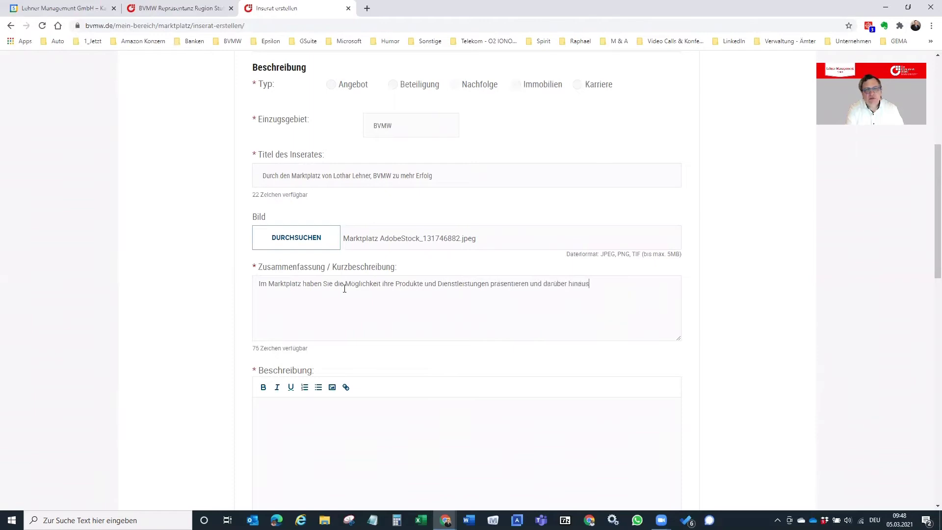
{"action": "type", "text": " im Internet und auf den sozialen "}
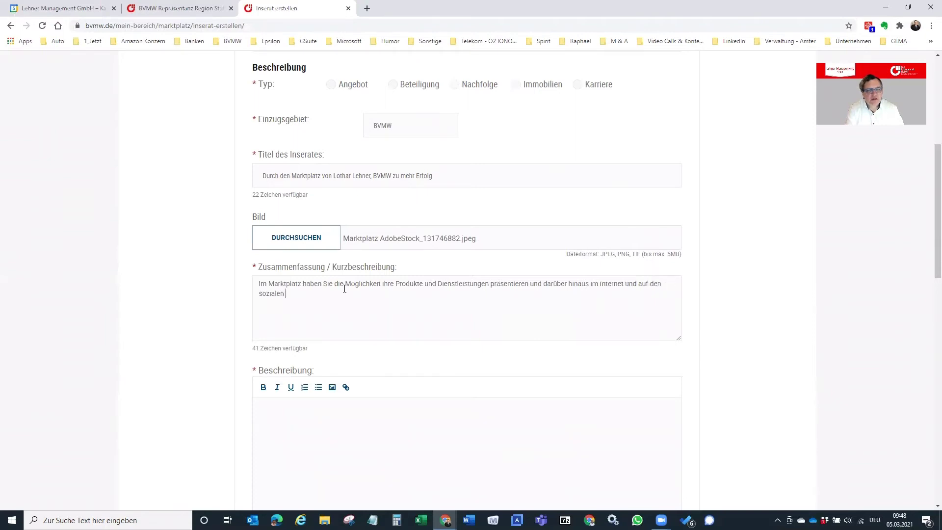
{"action": "type", "text": "Plattformen."}
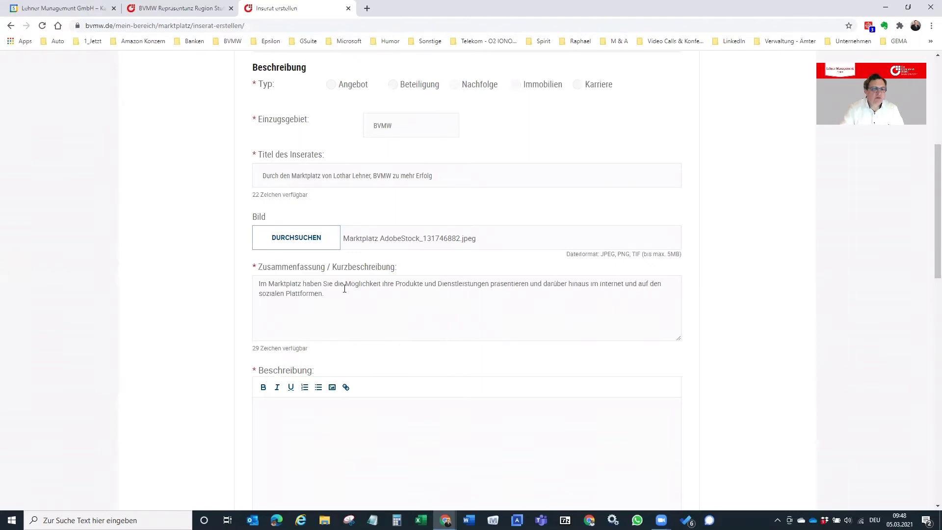
{"action": "scroll", "coordinate": [372, 373], "scroll_direction": "down", "scroll_amount": 2}
{"action": "left_click", "coordinate": [370, 319]}
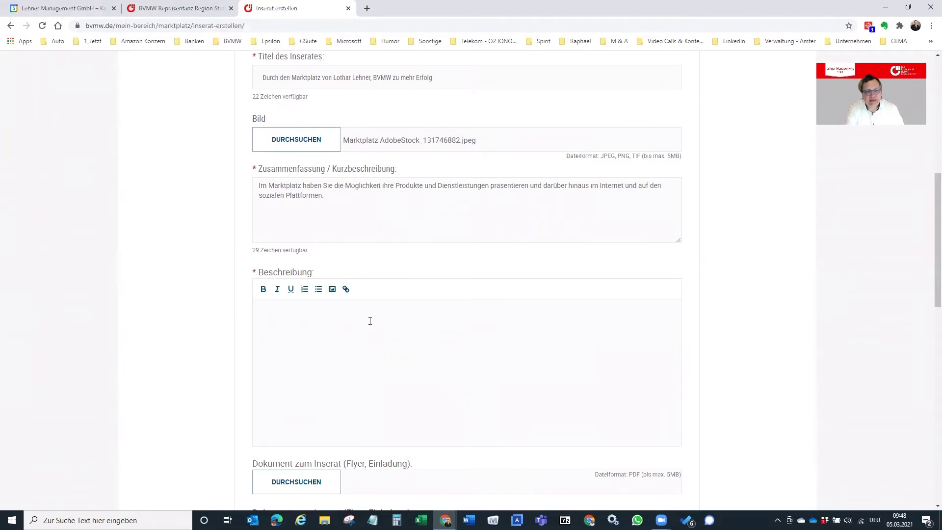
{"action": "type", "text": "aödjflöasjfldjlf"}
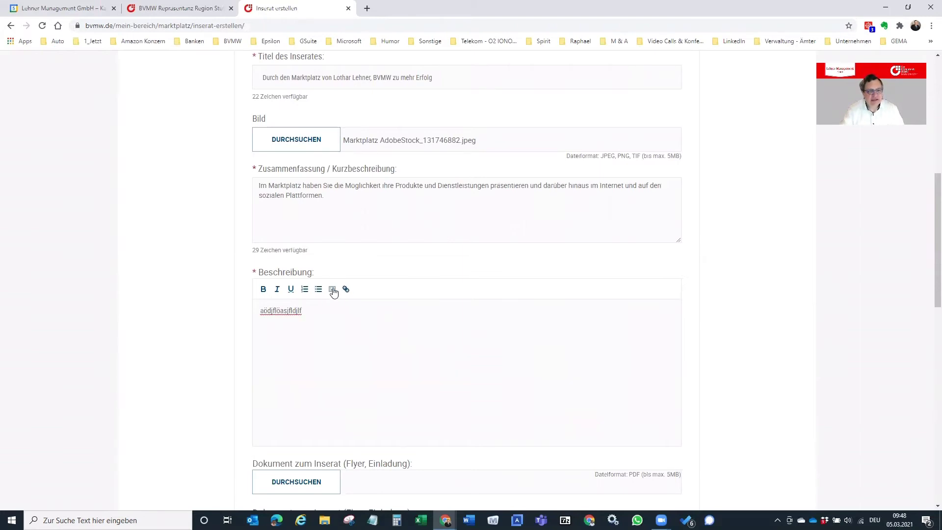
{"action": "left_click_drag", "start_coordinate": [308, 311], "coordinate": [186, 311]}
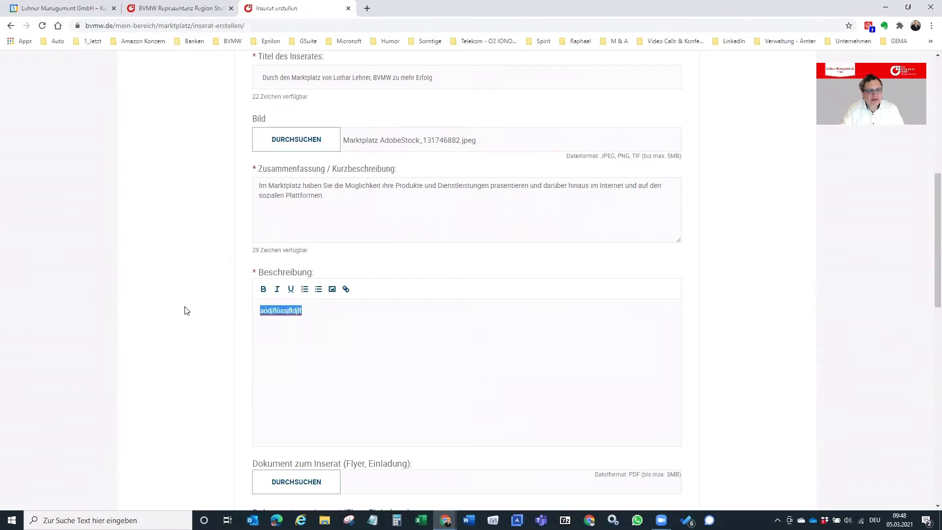
{"action": "key", "text": "BackSpace"}
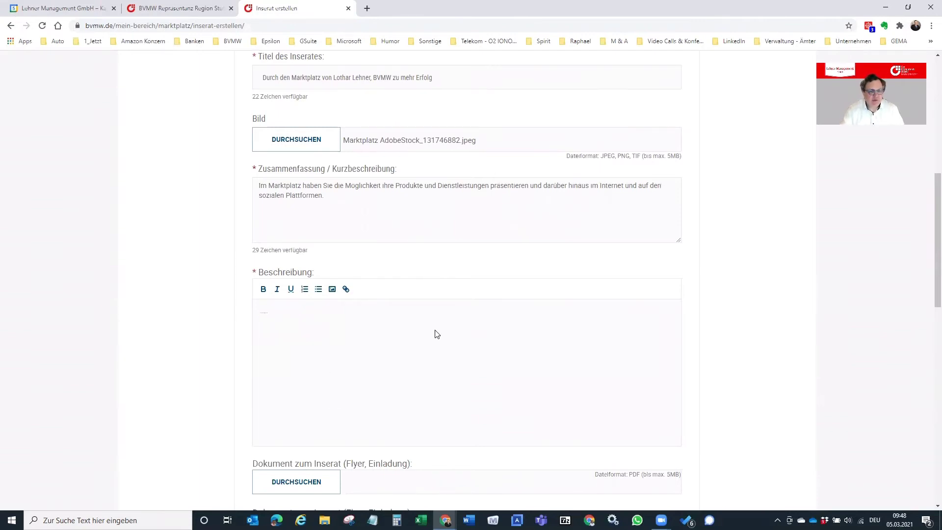
{"action": "scroll", "coordinate": [435, 332], "scroll_direction": "down", "scroll_amount": 6}
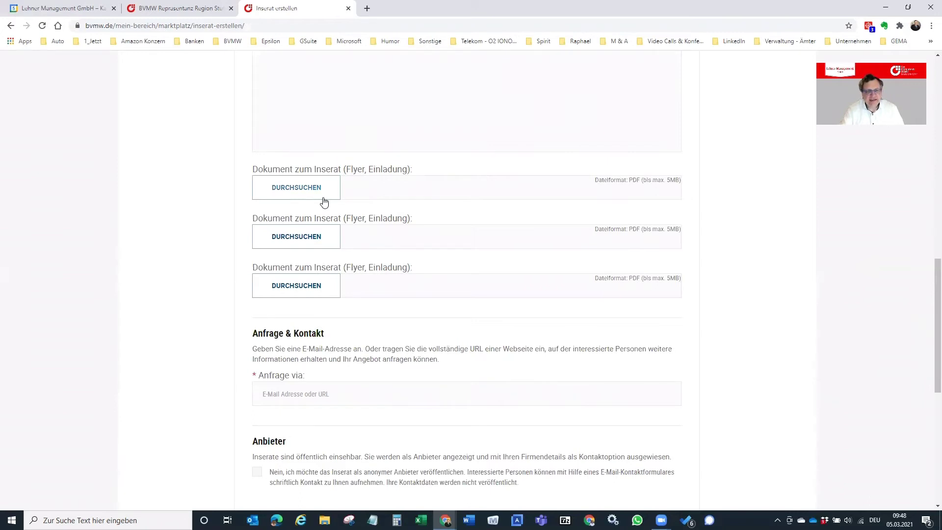
{"action": "scroll", "coordinate": [324, 201], "scroll_direction": "down", "scroll_amount": 2}
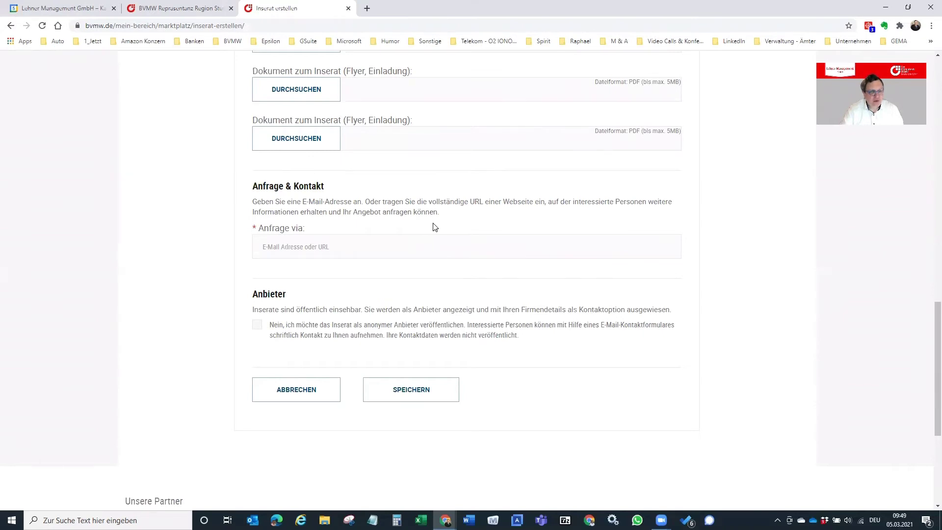
Fill 'Anfrage via' with the regional Göppingen BVMW office e-mail address from autofill.
{"action": "left_click", "coordinate": [364, 248]}
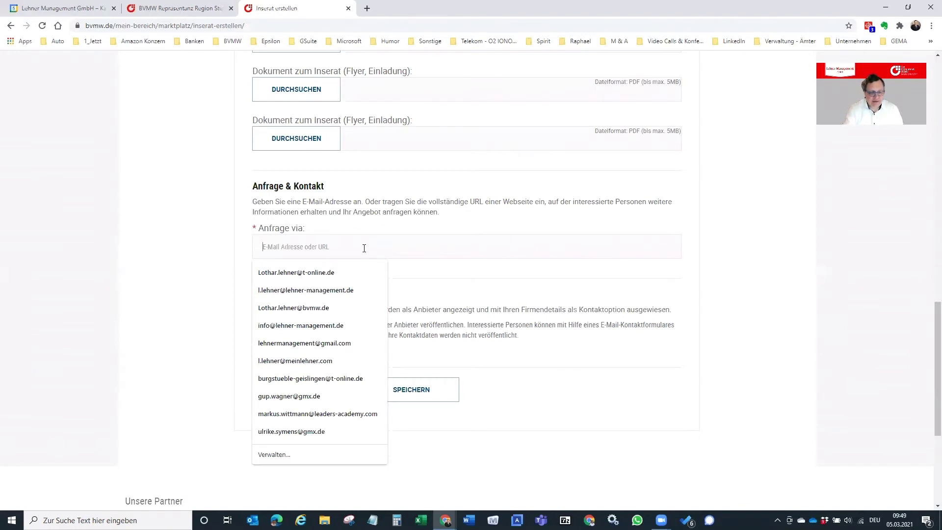
{"action": "type", "text": "goeppin"}
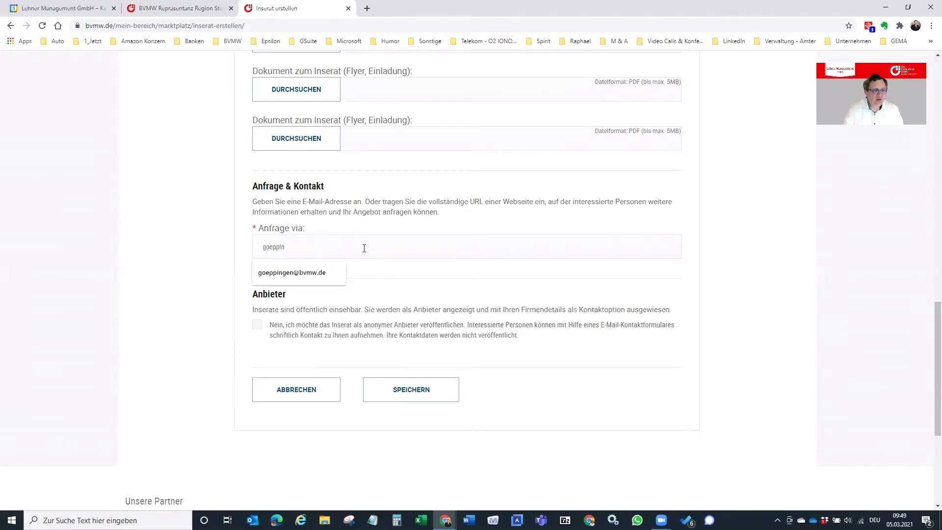
{"action": "left_click", "coordinate": [296, 278]}
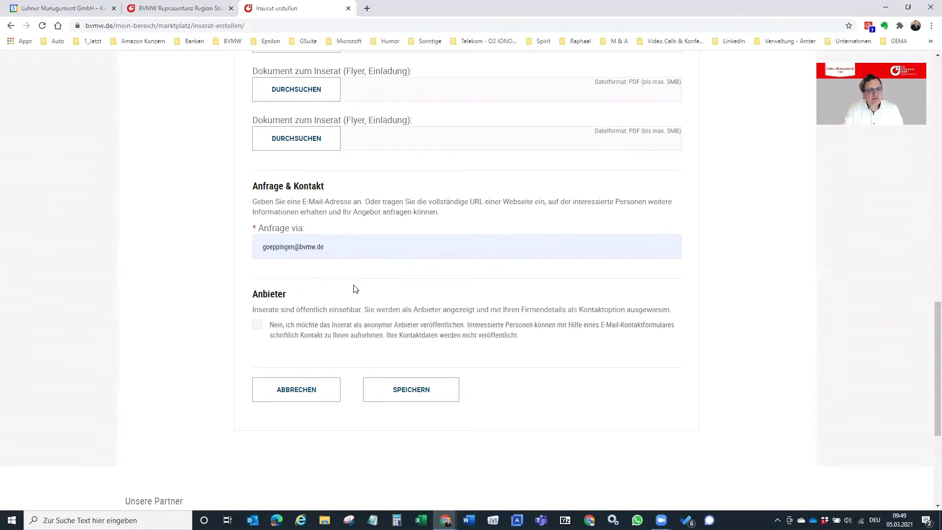
{"action": "scroll", "coordinate": [355, 289], "scroll_direction": "down", "scroll_amount": 3}
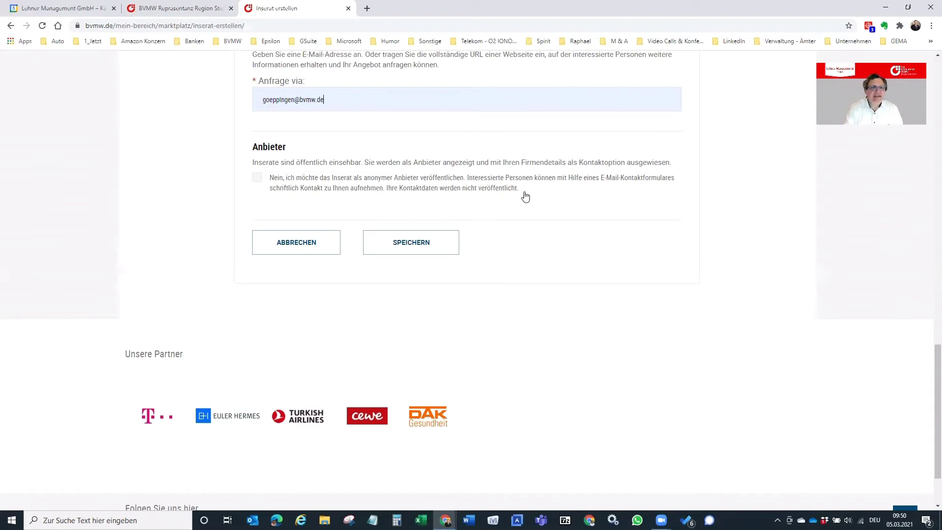
Save the listing with SPEICHERN and open the newly created listing page.
{"action": "left_click", "coordinate": [411, 242]}
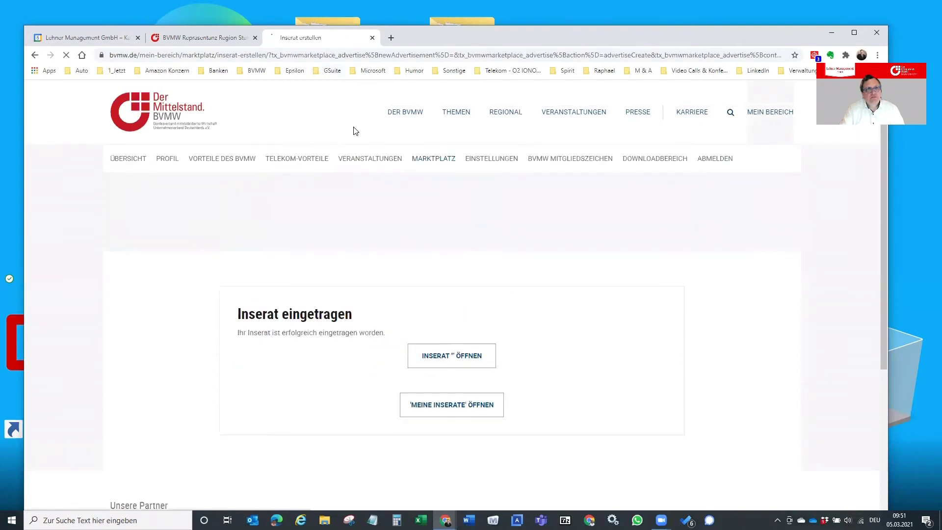
{"action": "left_click", "coordinate": [465, 357]}
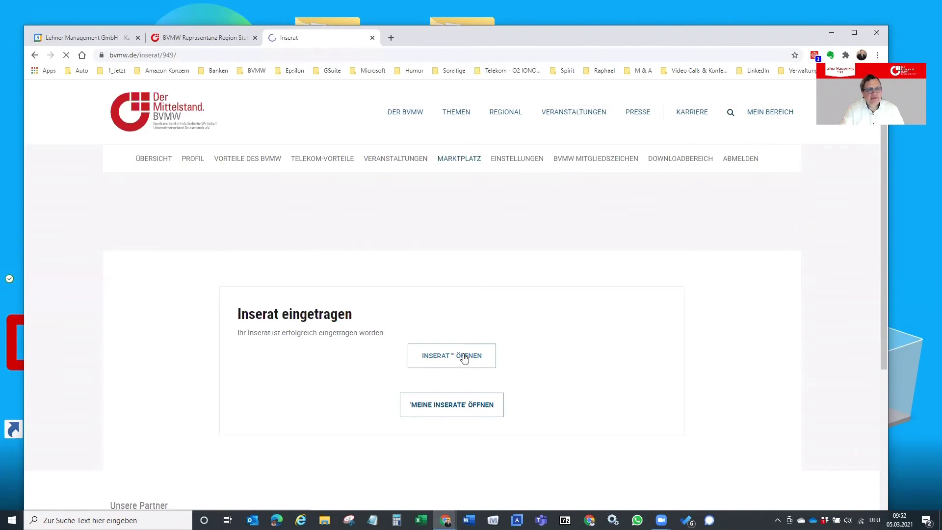
Scroll through the published listing to review its title, offer date, summary, photo and organizer.
{"action": "scroll", "coordinate": [755, 348], "scroll_direction": "down", "scroll_amount": 3}
{"action": "scroll", "coordinate": [754, 347], "scroll_direction": "up", "scroll_amount": 3}
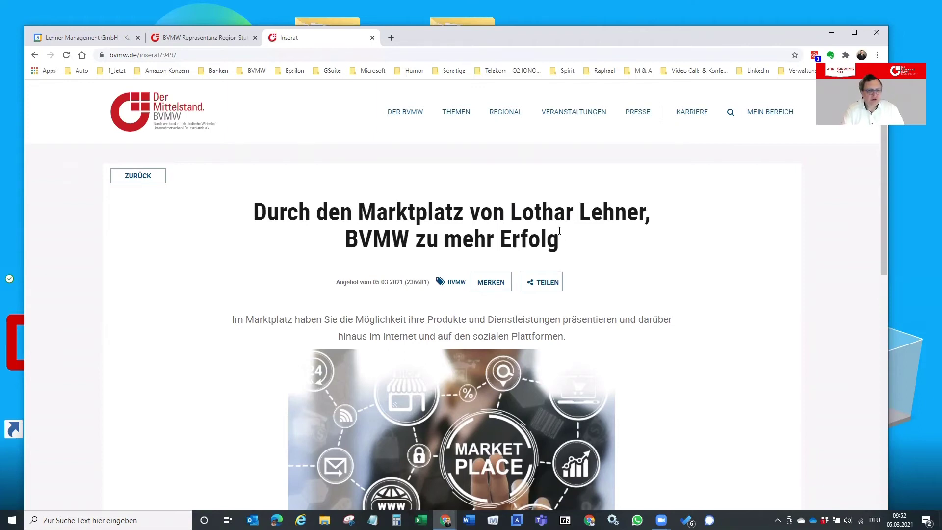
{"action": "scroll", "coordinate": [590, 252], "scroll_direction": "down", "scroll_amount": 4}
{"action": "scroll", "coordinate": [590, 253], "scroll_direction": "up", "scroll_amount": 1}
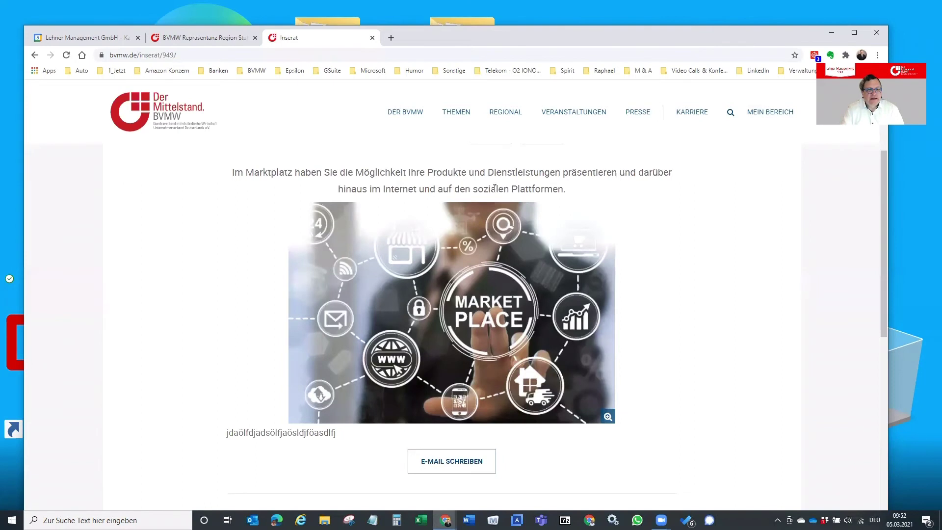
{"action": "scroll", "coordinate": [571, 194], "scroll_direction": "down", "scroll_amount": 1}
{"action": "scroll", "coordinate": [572, 194], "scroll_direction": "down", "scroll_amount": 4}
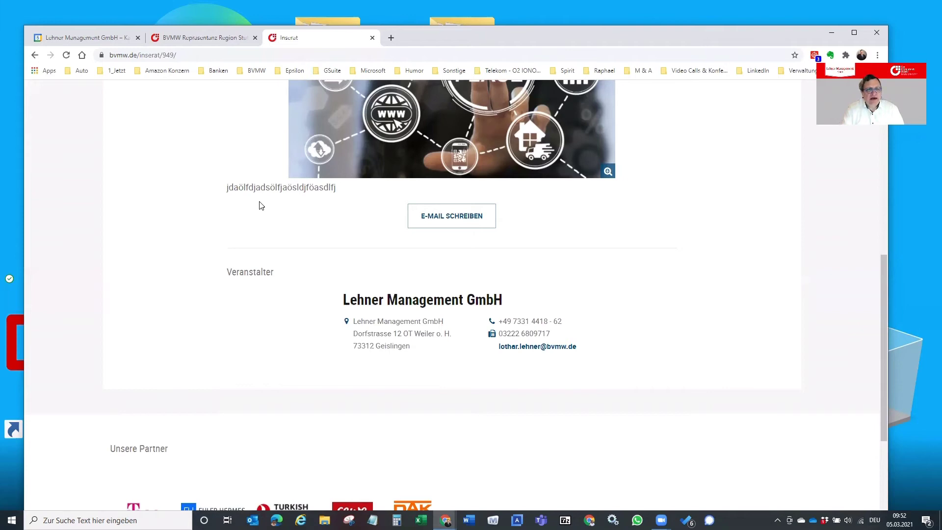
{"action": "scroll", "coordinate": [261, 205], "scroll_direction": "down", "scroll_amount": 1}
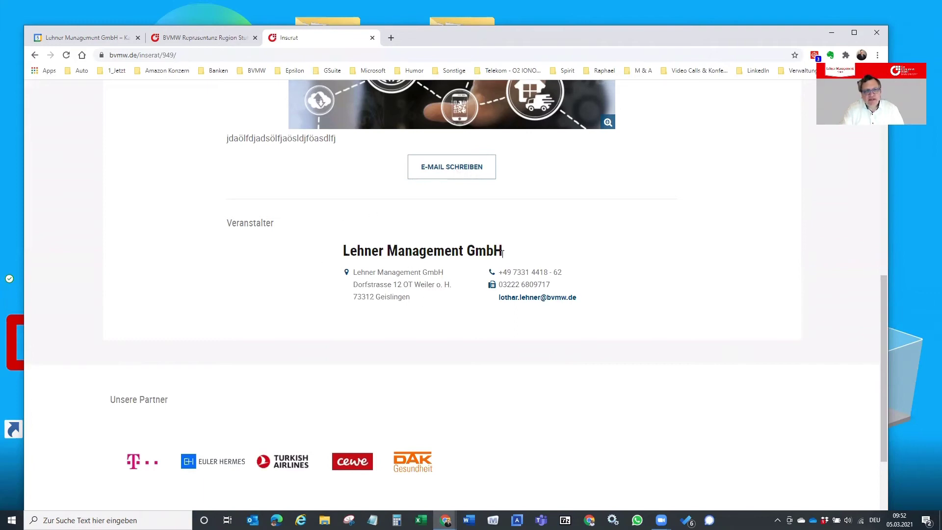
{"action": "scroll", "coordinate": [558, 286], "scroll_direction": "up", "scroll_amount": 4}
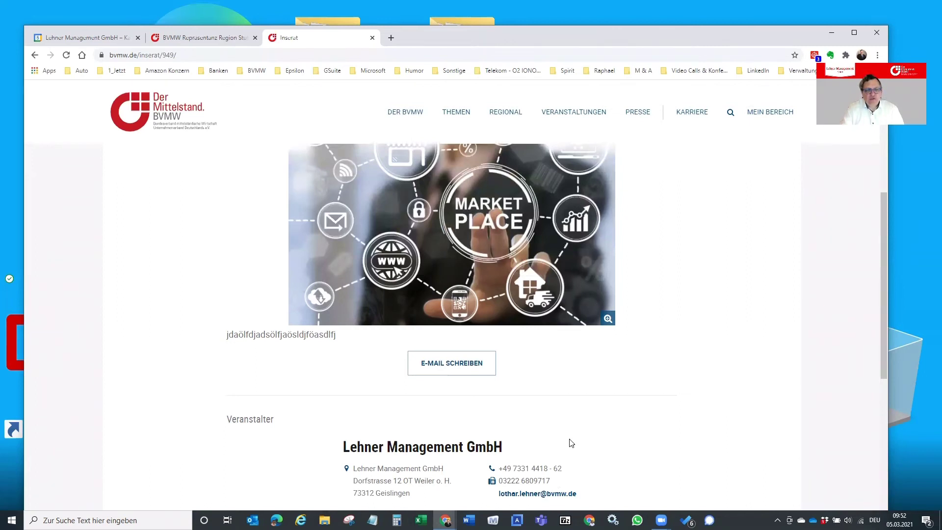
{"action": "scroll", "coordinate": [572, 443], "scroll_direction": "up", "scroll_amount": 5}
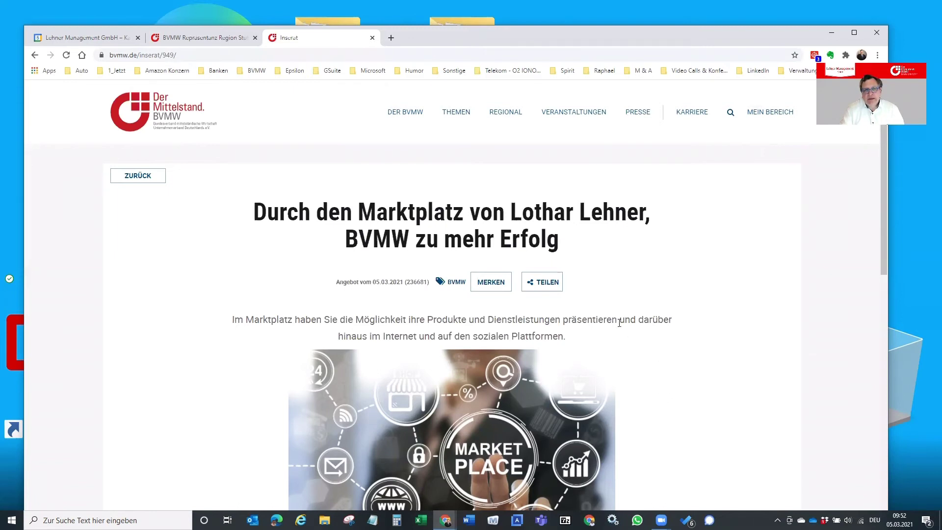
Under TEILEN, open the LinkedIn Share link in a new tab.
{"action": "left_click", "coordinate": [554, 291]}
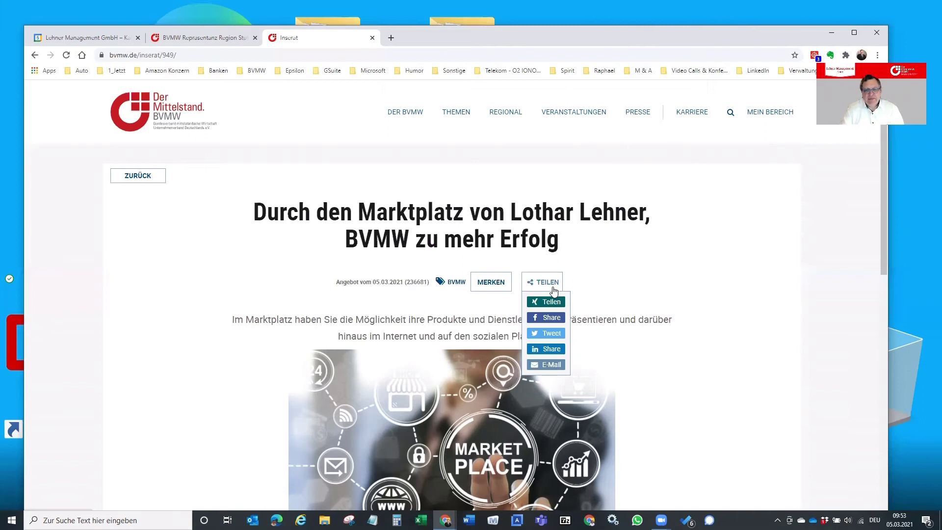
{"action": "right_click", "coordinate": [546, 352]}
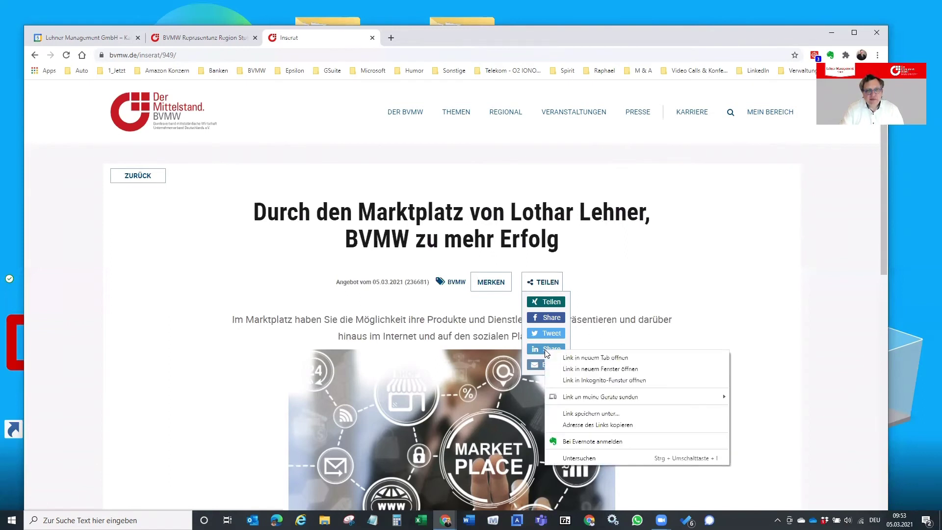
{"action": "left_click", "coordinate": [584, 356]}
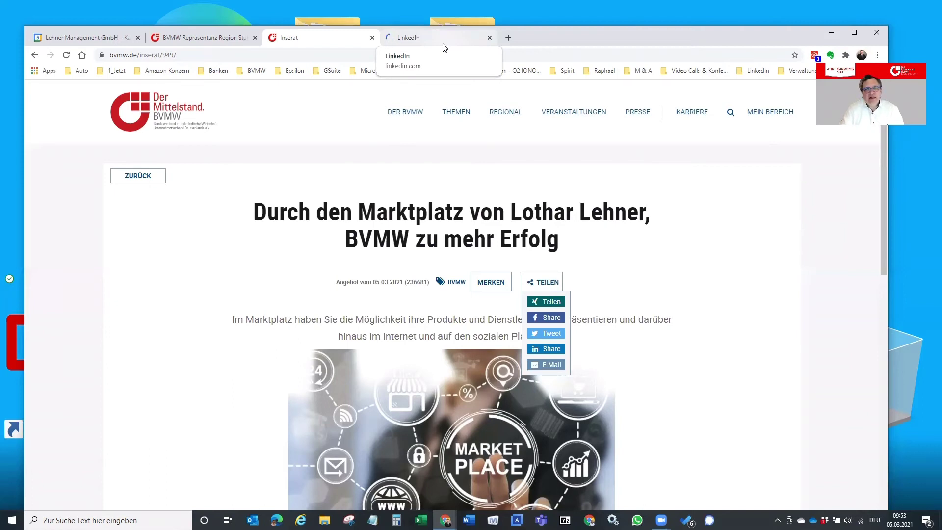
On LinkedIn, share the listing in a post with visibility set to 'Alle + Twitter'.
{"action": "left_click", "coordinate": [443, 44]}
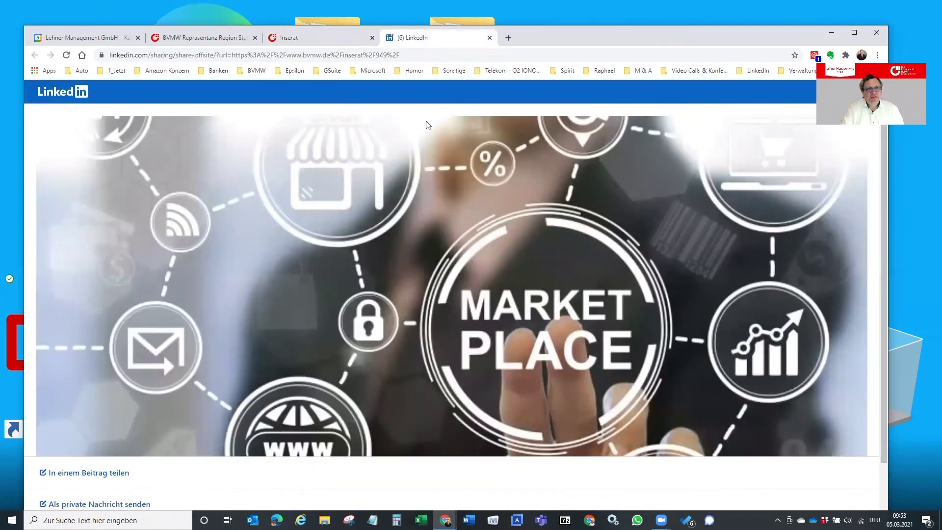
{"action": "left_click", "coordinate": [97, 473]}
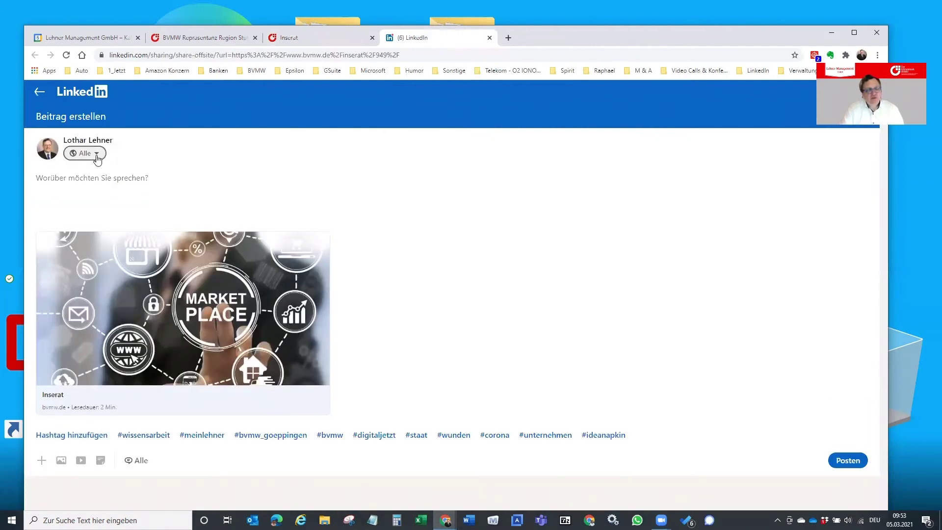
{"action": "left_click", "coordinate": [98, 154]}
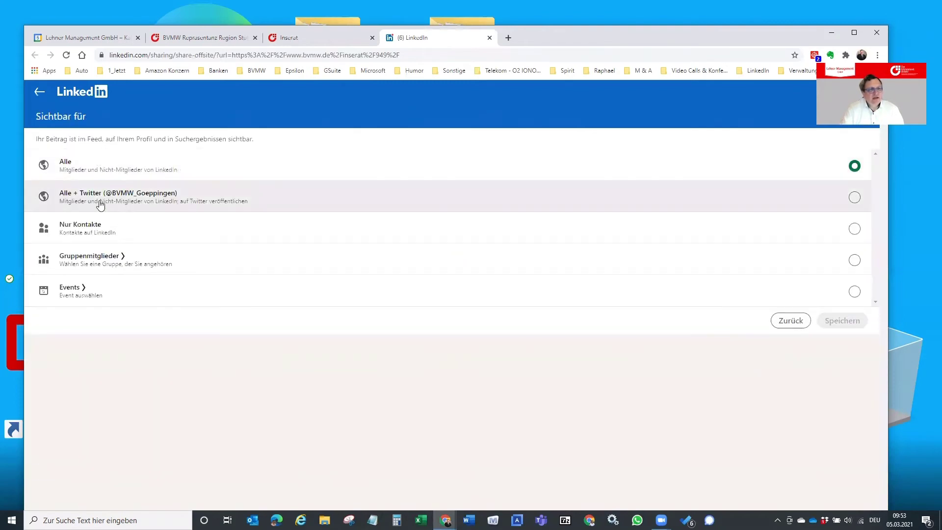
{"action": "left_click", "coordinate": [854, 198]}
{"action": "left_click", "coordinate": [833, 326]}
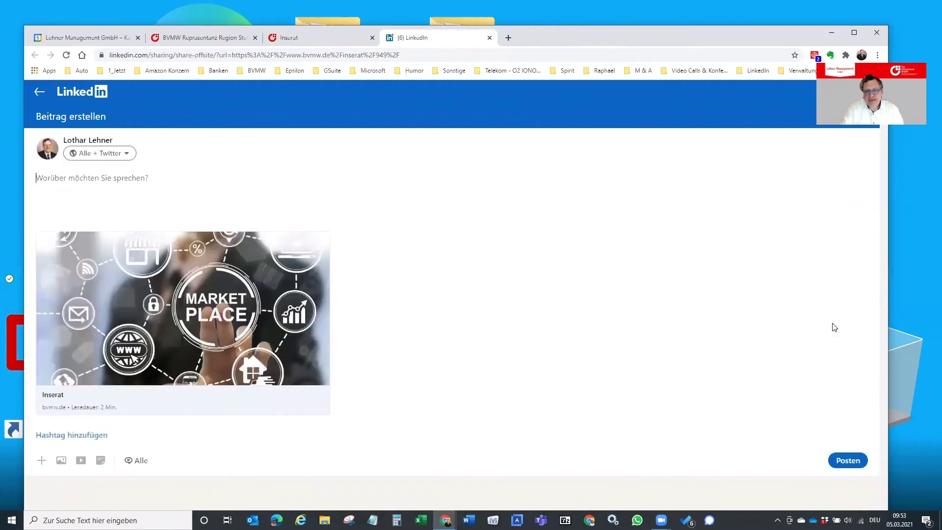
{"action": "left_click", "coordinate": [136, 181]}
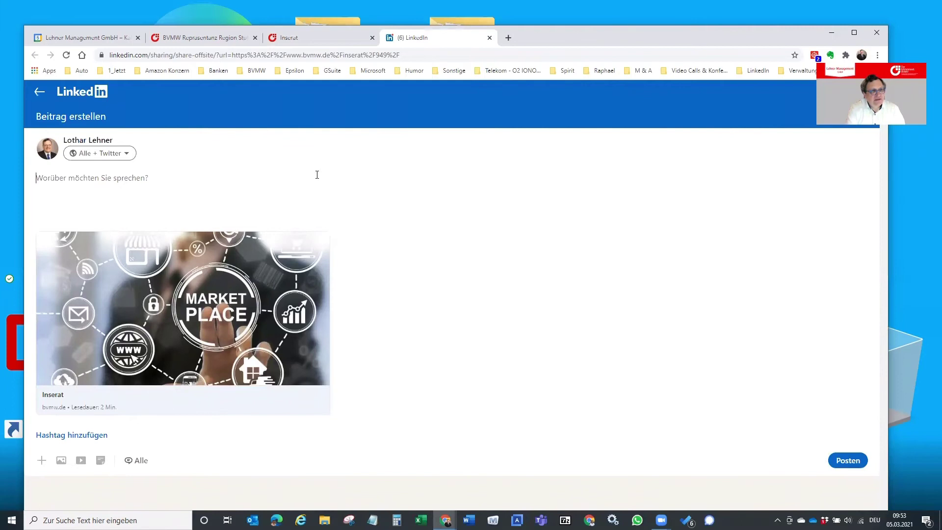
Write the LinkedIn post inviting readers to test the new product for the Mittelstand on 08.03.2021 at 16:30.
{"action": "type", "text": "Herzl"}
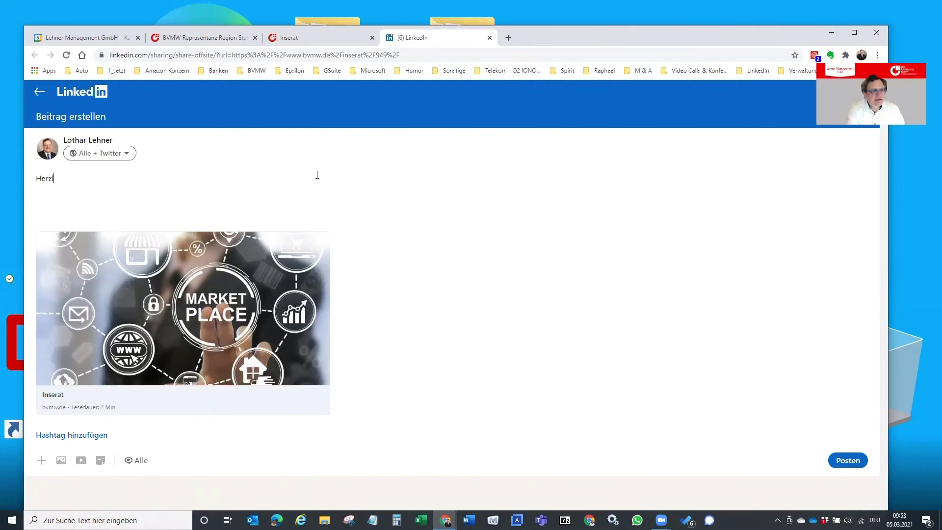
{"action": "type", "text": "iche Einladung "}
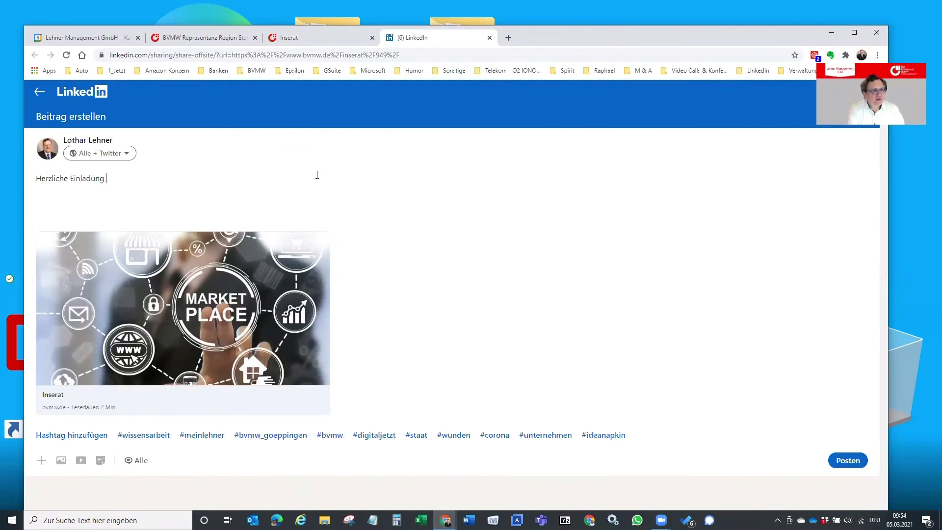
{"action": "type", "text": "zur Teilnahme"}
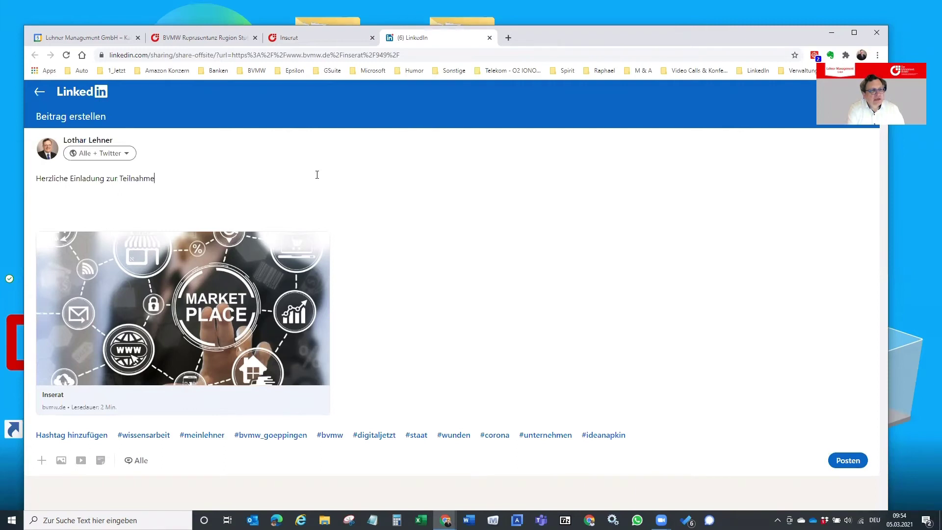
{"action": "type", "text": " am Marktplatz"}
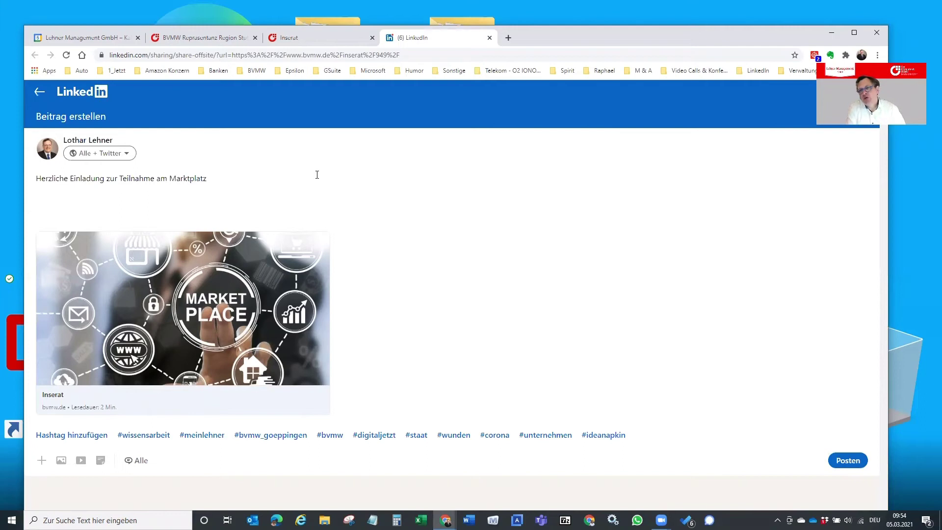
{"action": "key", "text": "ctrl+shift+Right"}
{"action": "key", "text": "ctrl+shift+Right"}
{"action": "key", "text": "ctrl+shift+Right"}
{"action": "key", "text": "ctrl+shift+Right"}
{"action": "key", "text": "ctrl+shift+Right"}
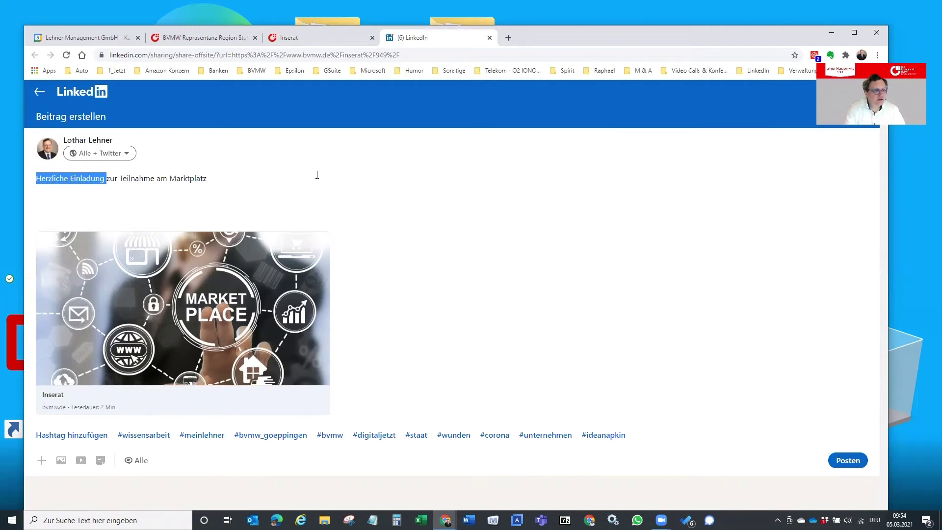
{"action": "type", "text": "Testen Sie m"}
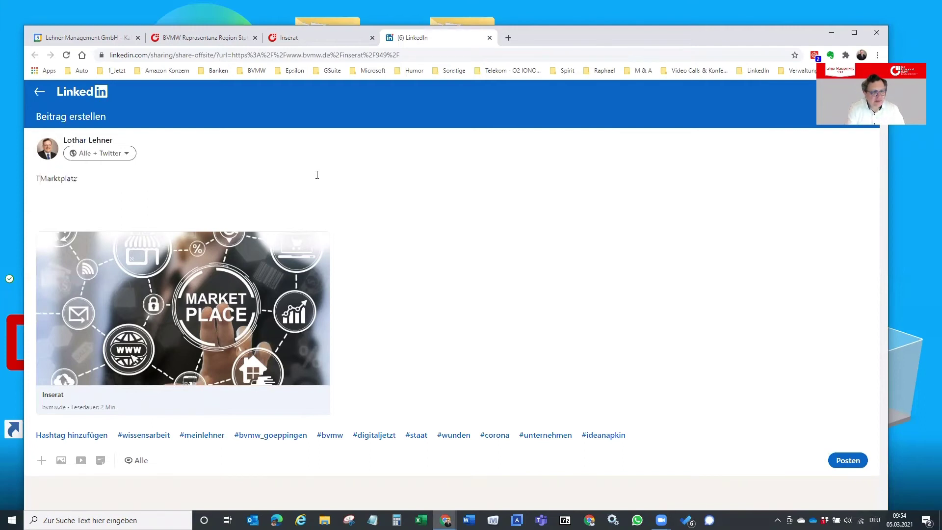
{"action": "type", "text": "ein "}
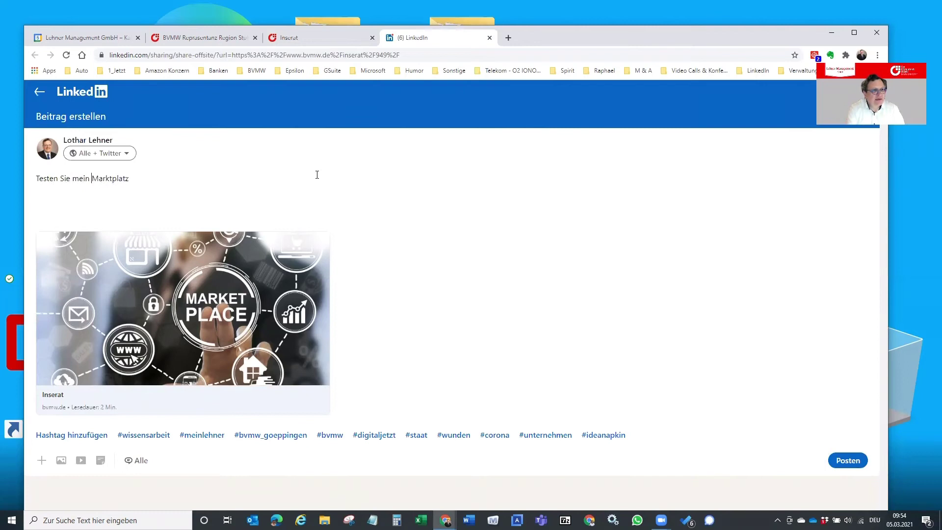
{"action": "type", "text": "neues Produkt  für den Mittelstand un"}
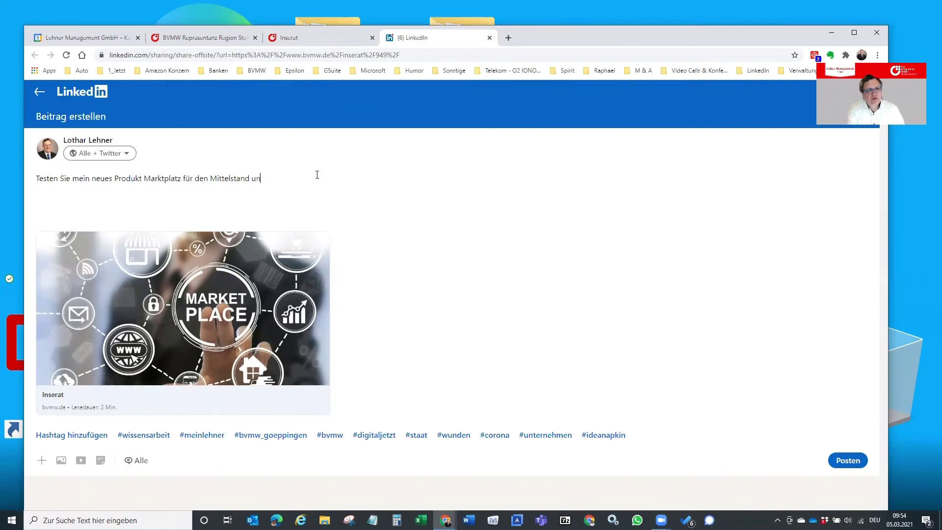
{"action": "type", "text": "d nehmen am 08.03.2021 "}
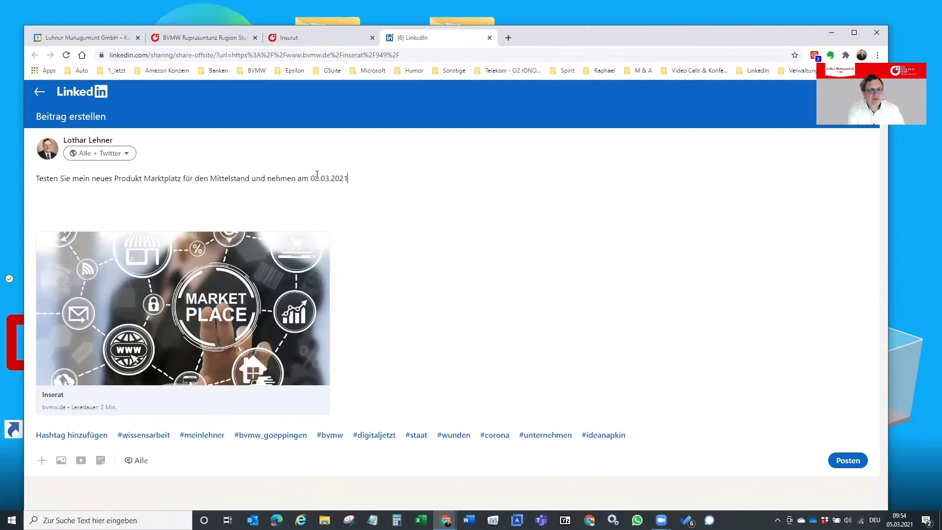
{"action": "type", "text": "u"}
{"action": "type", "text": "um 16:30 Uhr teil."}
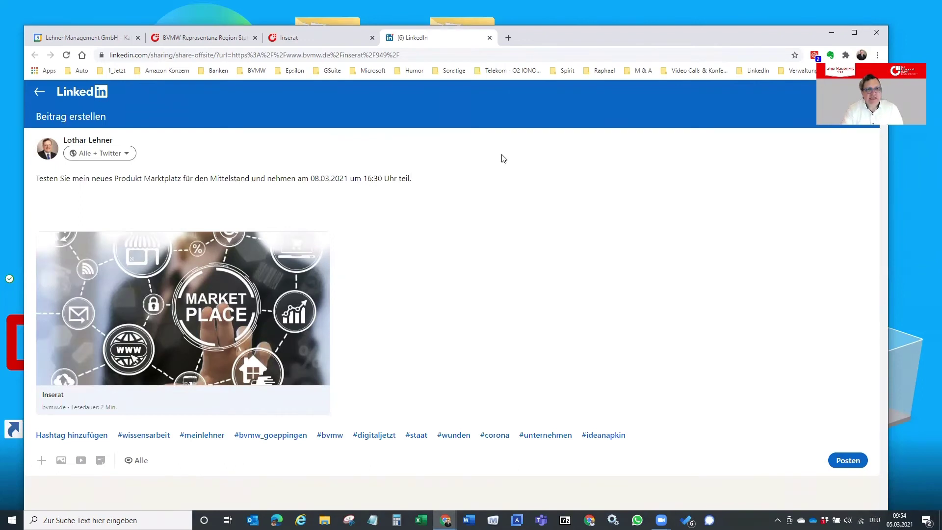
{"action": "left_click", "coordinate": [493, 42]}
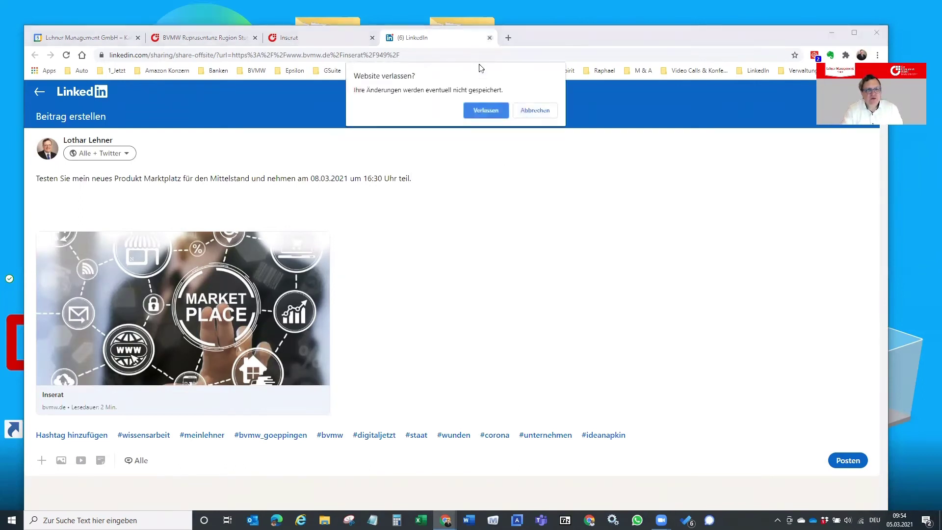
Discard the unsent LinkedIn post, leave the published listing and show MEINE INSERATE.
{"action": "left_click", "coordinate": [489, 105]}
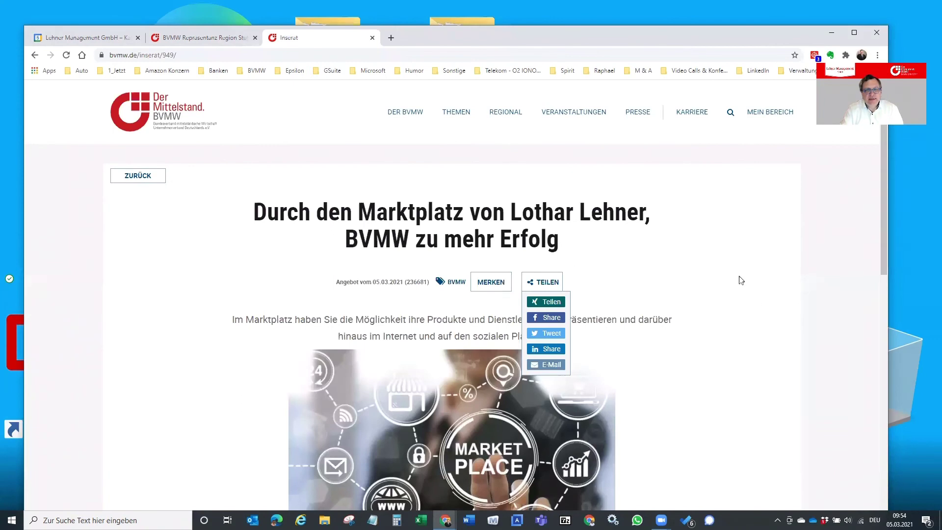
{"action": "scroll", "coordinate": [734, 271], "scroll_direction": "down", "scroll_amount": 3}
{"action": "scroll", "coordinate": [735, 270], "scroll_direction": "up", "scroll_amount": 2}
{"action": "scroll", "coordinate": [735, 269], "scroll_direction": "down", "scroll_amount": 10}
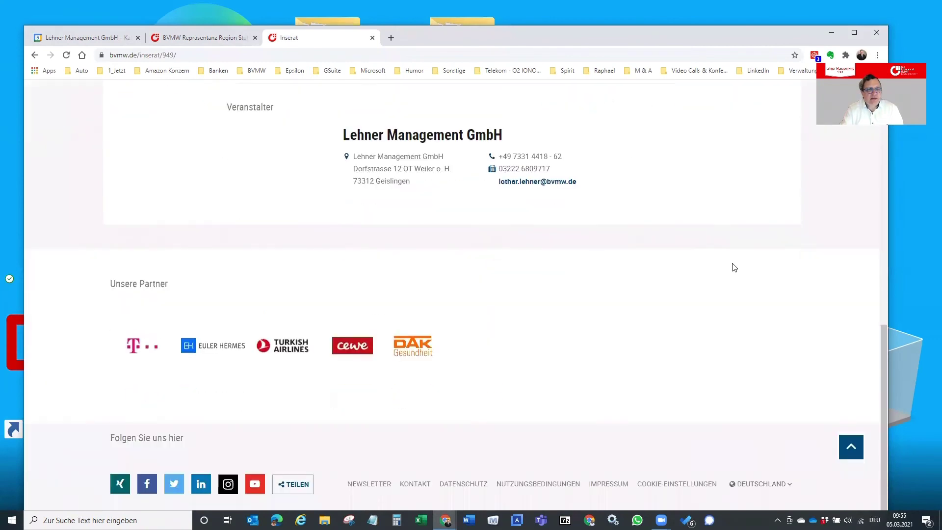
{"action": "scroll", "coordinate": [734, 267], "scroll_direction": "up", "scroll_amount": 9}
{"action": "scroll", "coordinate": [734, 267], "scroll_direction": "up", "scroll_amount": 2}
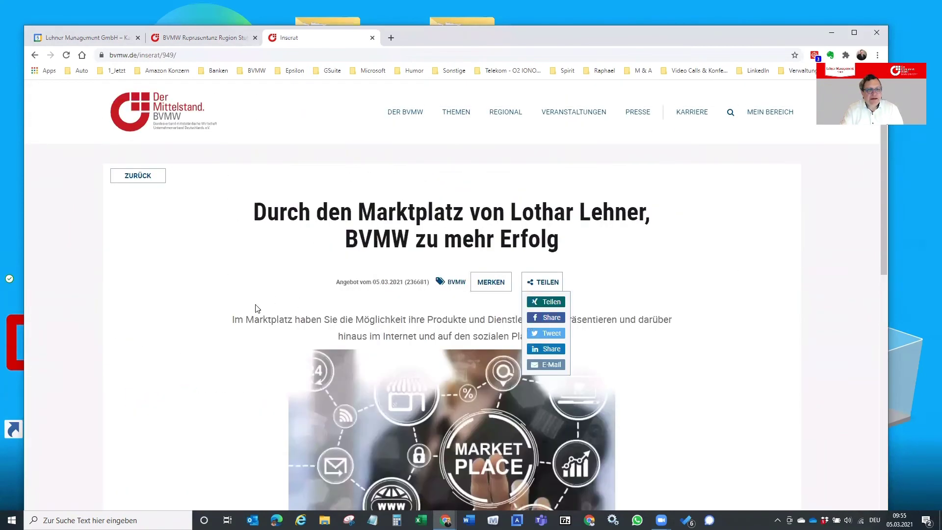
{"action": "left_click", "coordinate": [131, 179]}
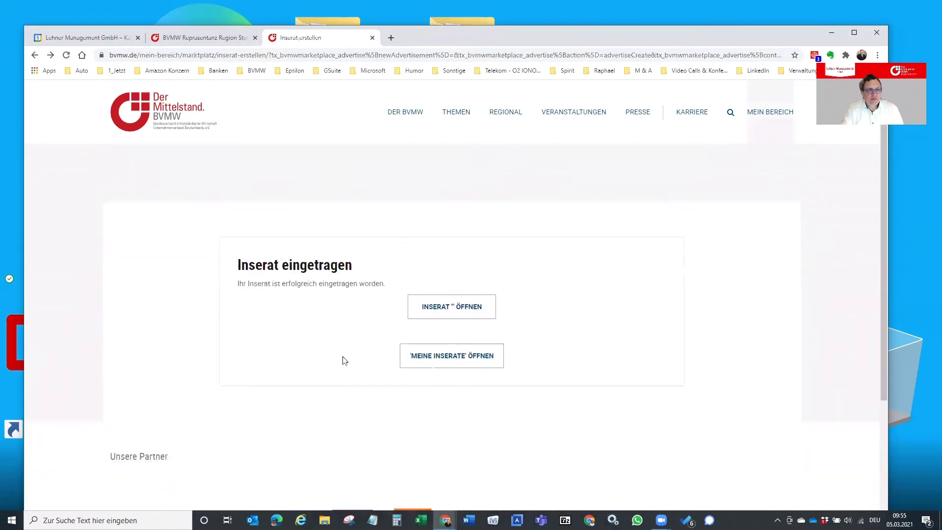
{"action": "left_click", "coordinate": [436, 362]}
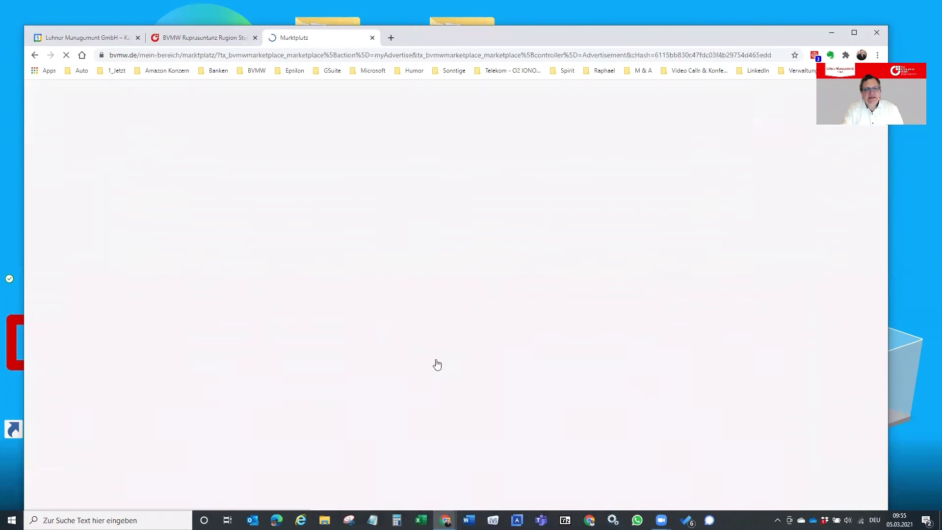
{"action": "scroll", "coordinate": [428, 350], "scroll_direction": "down", "scroll_amount": 7}
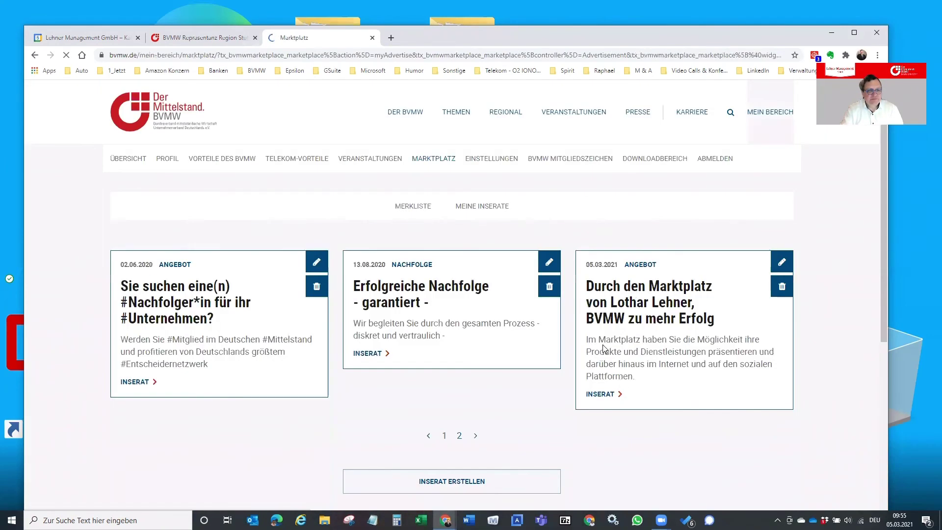
Edit the 05.03.2021 listing and delete the placeholder gibberish from its Beschreibung field.
{"action": "left_click", "coordinate": [783, 265]}
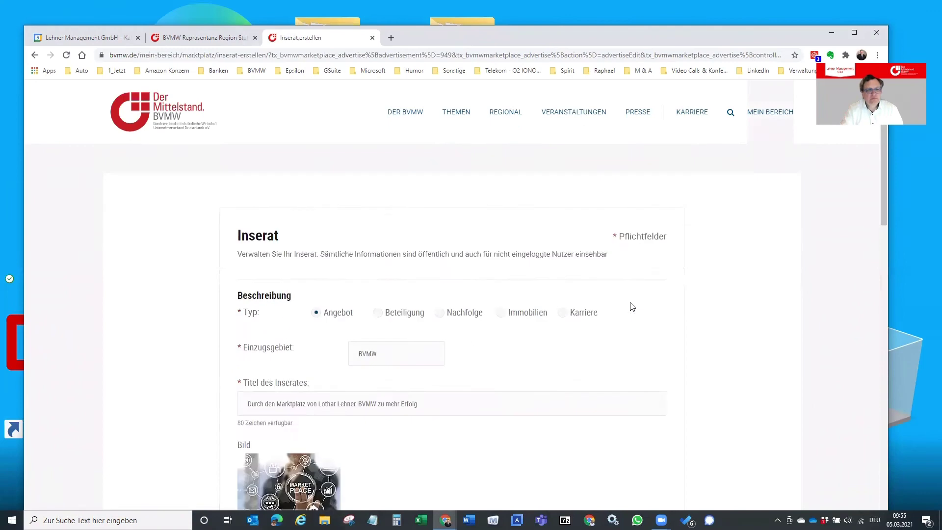
{"action": "scroll", "coordinate": [631, 307], "scroll_direction": "down", "scroll_amount": 5}
{"action": "scroll", "coordinate": [406, 259], "scroll_direction": "down", "scroll_amount": 4}
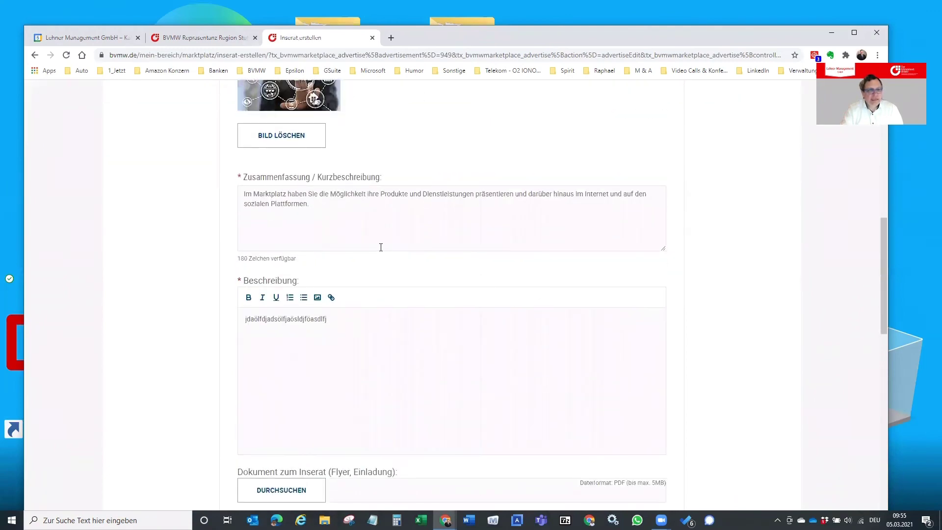
{"action": "scroll", "coordinate": [375, 244], "scroll_direction": "down", "scroll_amount": 3}
{"action": "left_click_drag", "start_coordinate": [334, 172], "coordinate": [186, 175]}
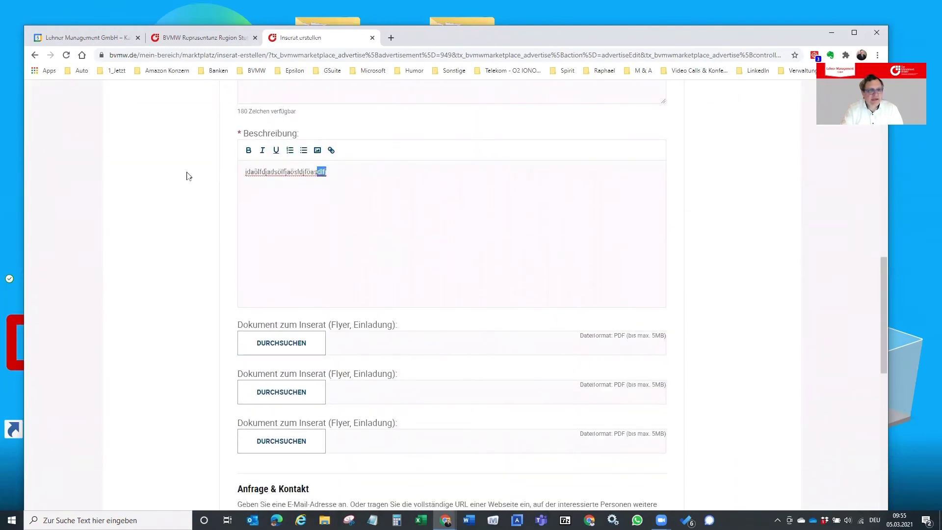
{"action": "key", "text": "BackSpace"}
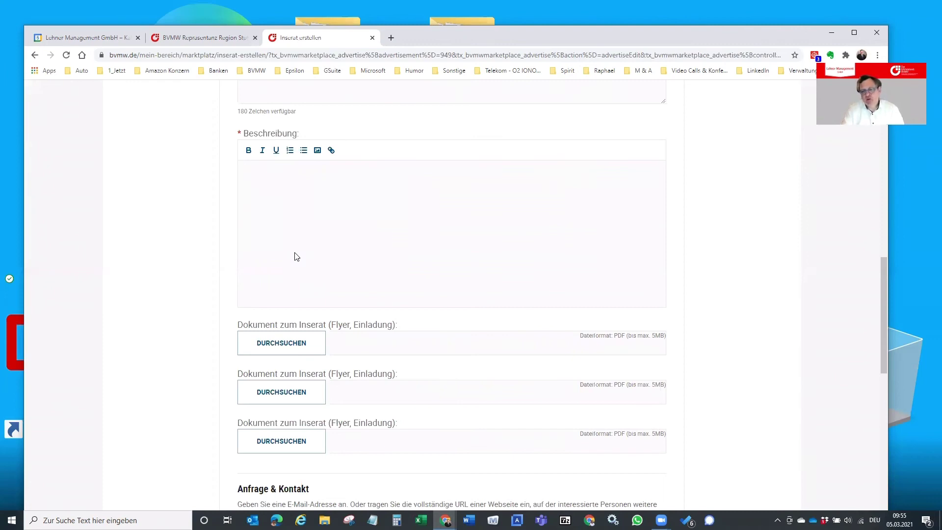
{"action": "left_click", "coordinate": [296, 256]}
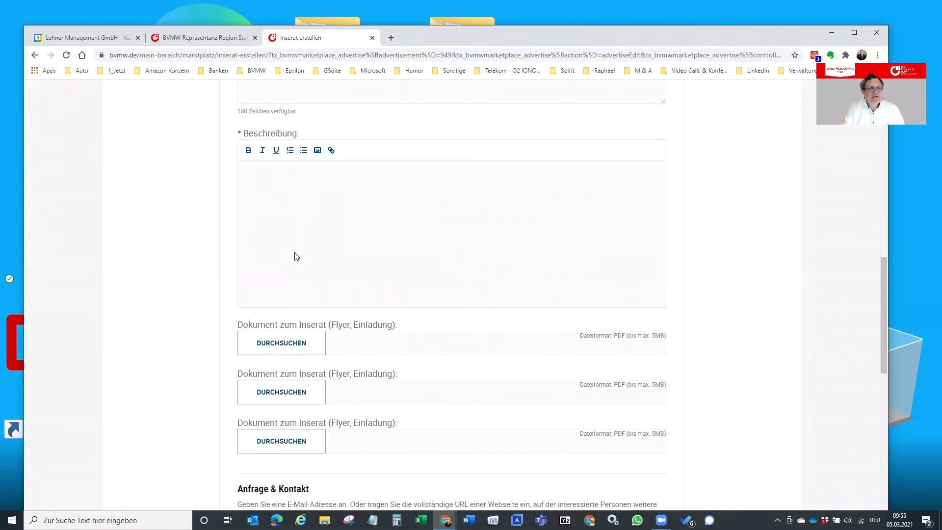
Copy the Marktplatz 08.03.2021 event link from the Repräsentanz Veranstaltungen page, then return to the editor.
{"action": "left_click", "coordinate": [197, 38]}
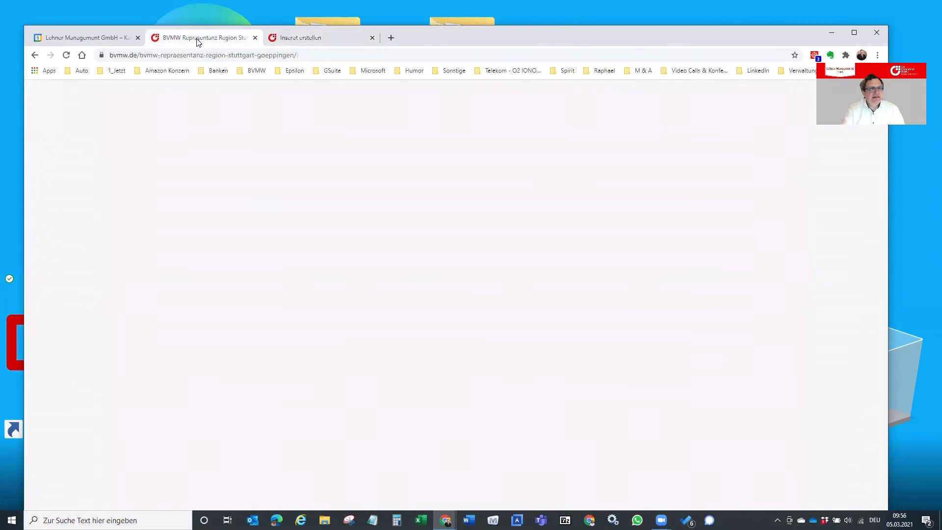
{"action": "scroll", "coordinate": [432, 427], "scroll_direction": "down", "scroll_amount": 3}
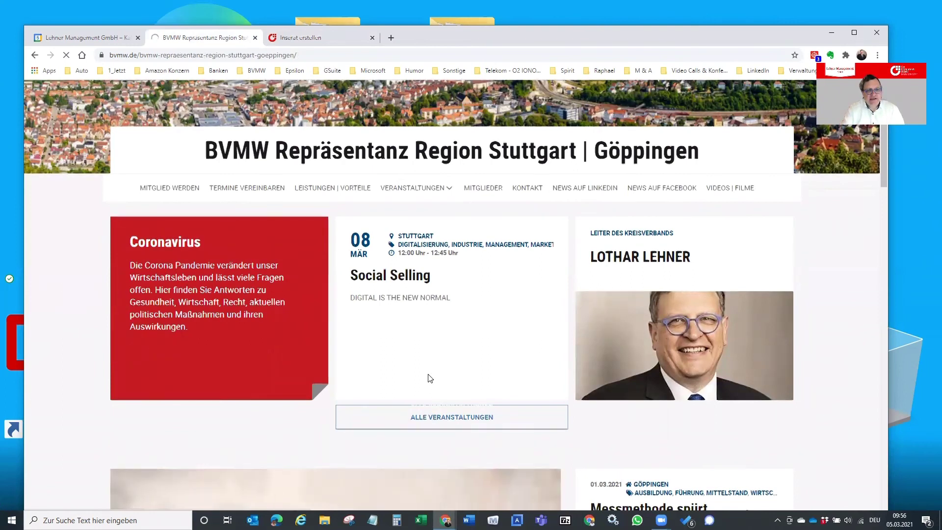
{"action": "scroll", "coordinate": [429, 377], "scroll_direction": "down", "scroll_amount": 4}
{"action": "scroll", "coordinate": [431, 363], "scroll_direction": "down", "scroll_amount": 1}
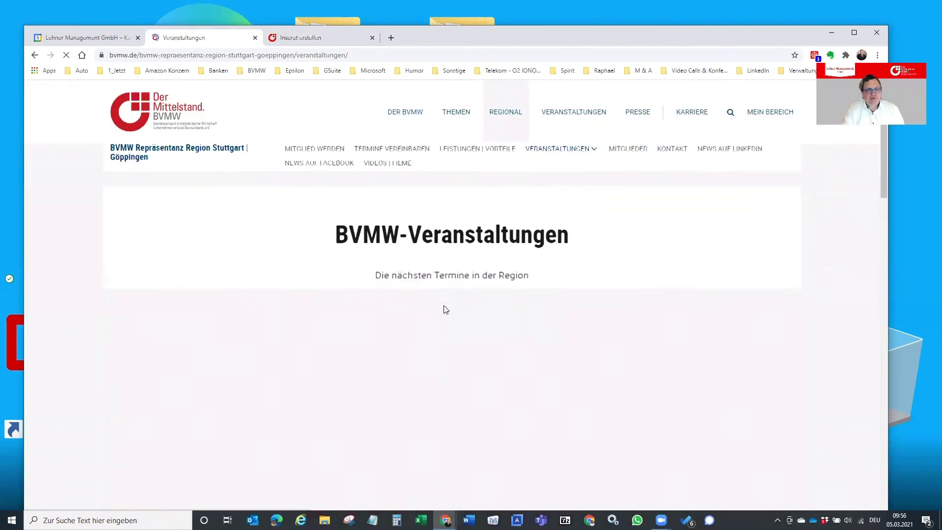
{"action": "scroll", "coordinate": [446, 309], "scroll_direction": "down", "scroll_amount": 6}
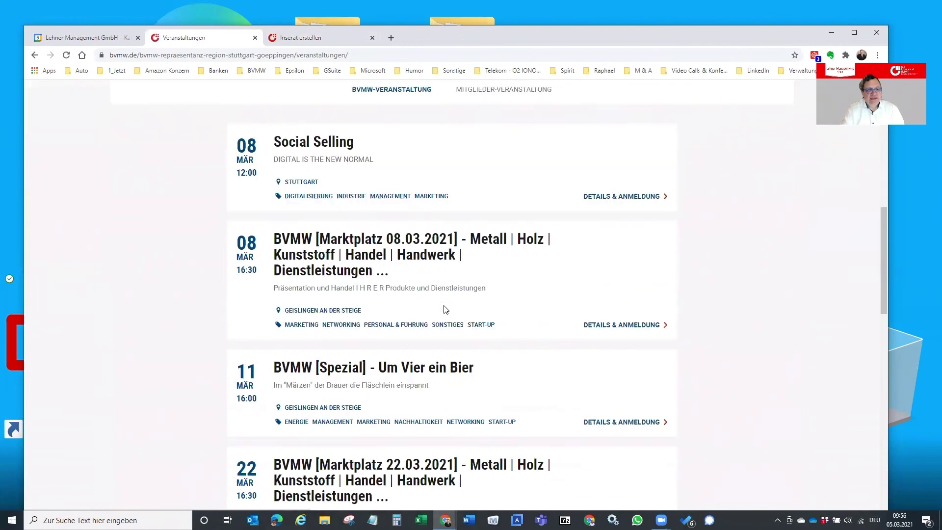
{"action": "right_click", "coordinate": [420, 276]}
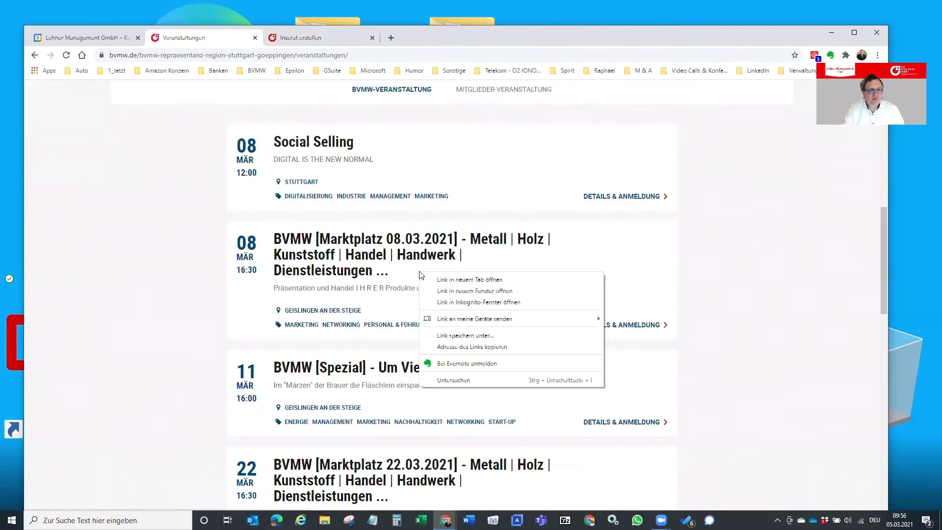
{"action": "left_click", "coordinate": [449, 347]}
{"action": "left_click", "coordinate": [343, 42]}
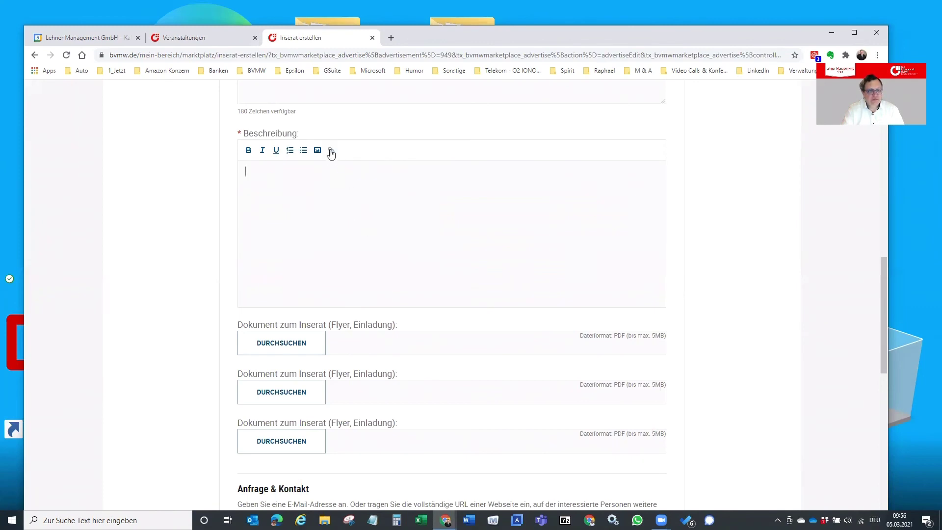
Paste the event address into Beschreibung and turn it into a hyperlink.
{"action": "type", "text": "https://www.bvmw.de/event/12629/bvmw-marktplatz-08032021-metall-holz-kunststoff-handel-handwerk-dienstleistungen/"}
{"action": "left_click_drag", "start_coordinate": [600, 172], "coordinate": [142, 180]}
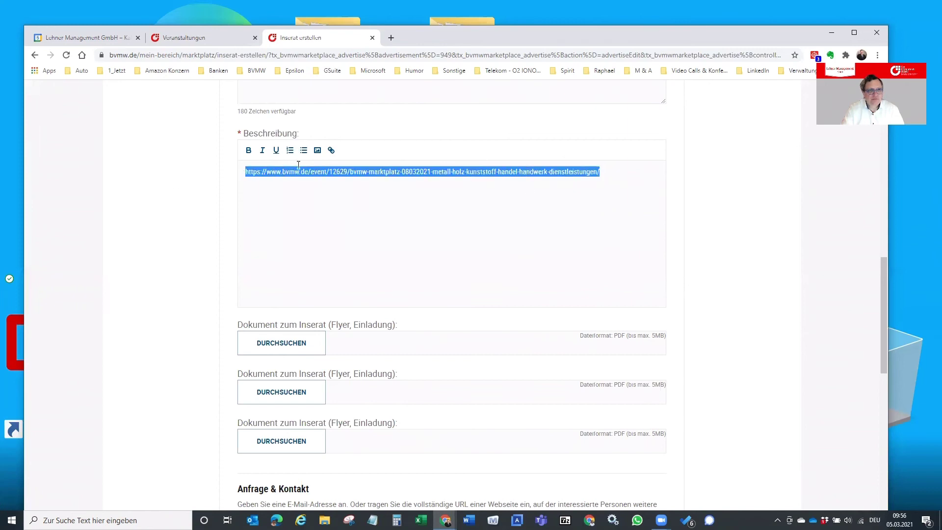
{"action": "left_click", "coordinate": [331, 151]}
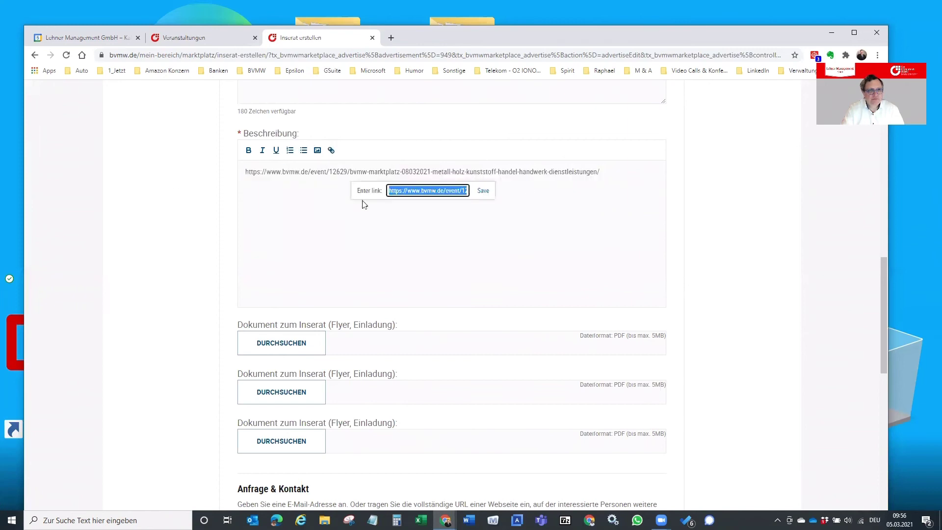
{"action": "left_click", "coordinate": [481, 192]}
{"action": "left_click", "coordinate": [508, 233]}
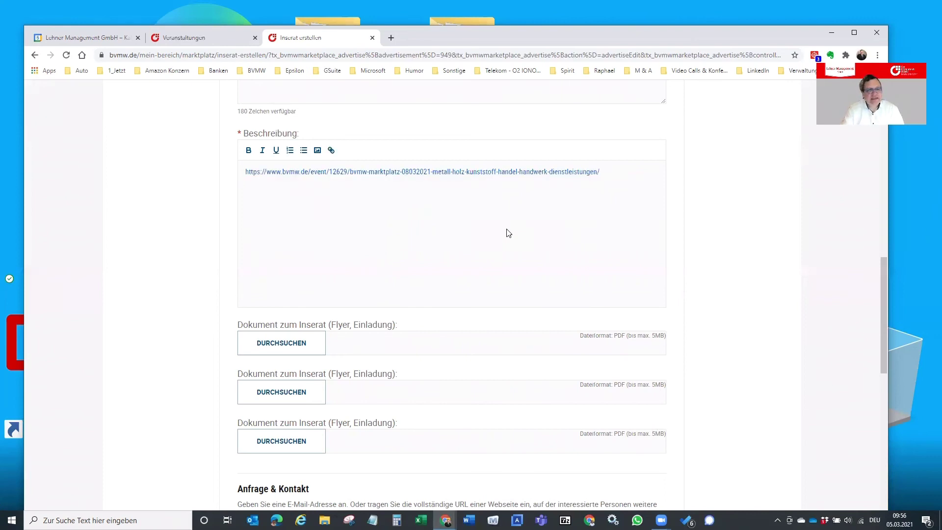
Save the edited listing with SPEICHERN.
{"action": "scroll", "coordinate": [508, 233], "scroll_direction": "down", "scroll_amount": 4}
{"action": "scroll", "coordinate": [509, 233], "scroll_direction": "up", "scroll_amount": 4}
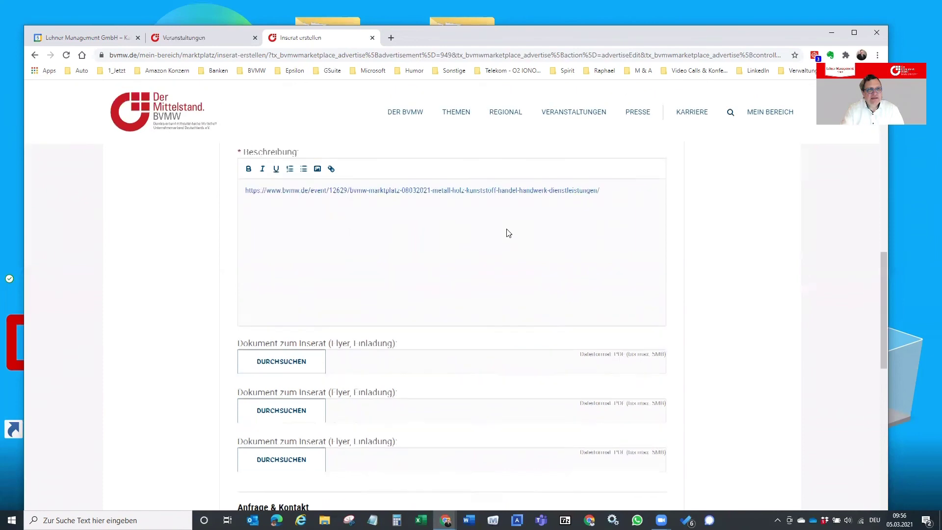
{"action": "scroll", "coordinate": [509, 233], "scroll_direction": "up", "scroll_amount": 8}
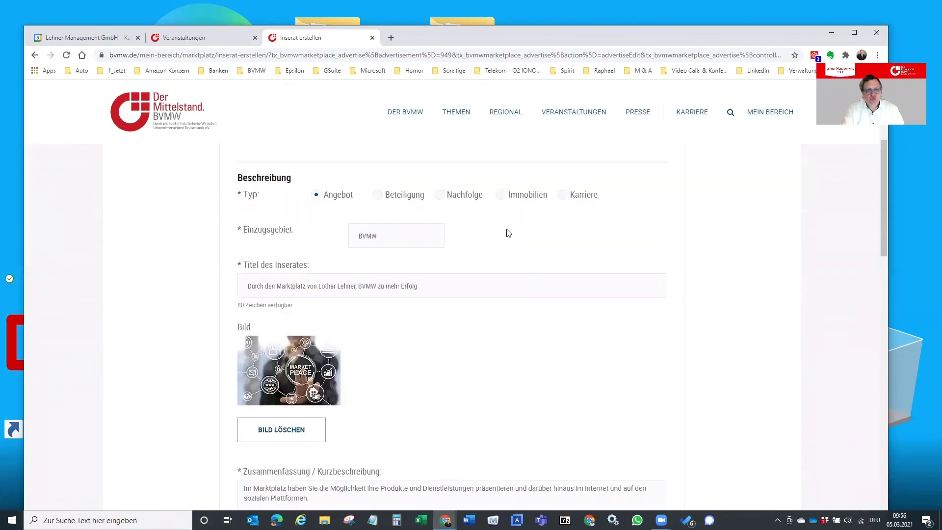
{"action": "scroll", "coordinate": [508, 233], "scroll_direction": "down", "scroll_amount": 10}
{"action": "left_click", "coordinate": [428, 355]}
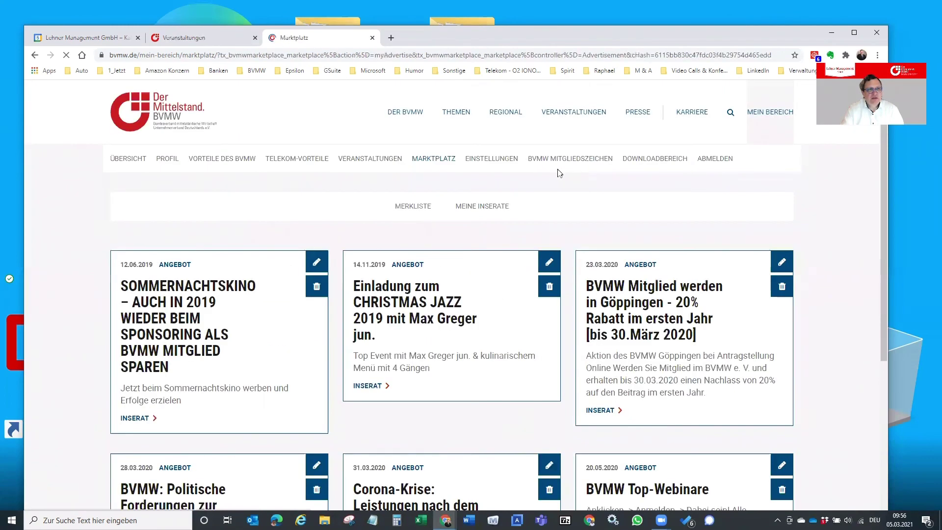
Open the updated 05.03.2021 listing from MEINE INSERATE and follow its description link to the event page.
{"action": "left_click", "coordinate": [490, 212]}
{"action": "scroll", "coordinate": [491, 212], "scroll_direction": "down", "scroll_amount": 10}
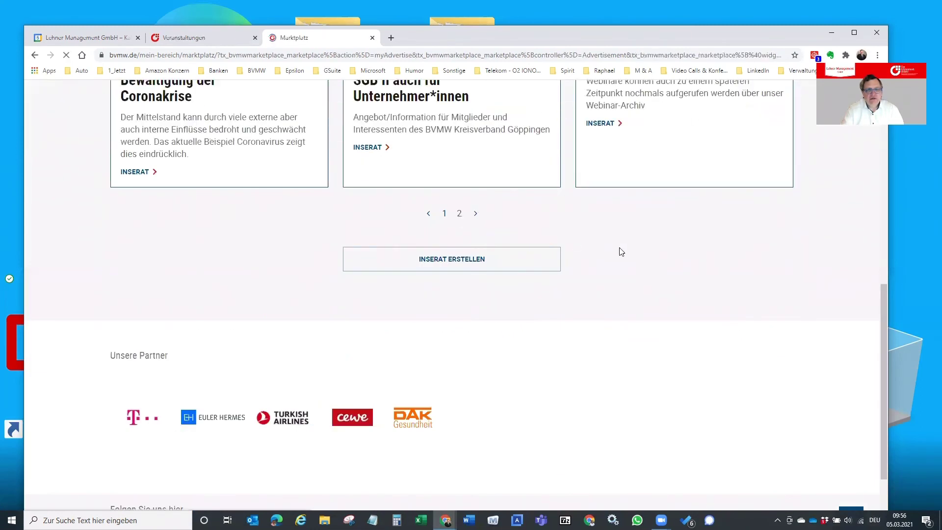
{"action": "left_click", "coordinate": [641, 304]}
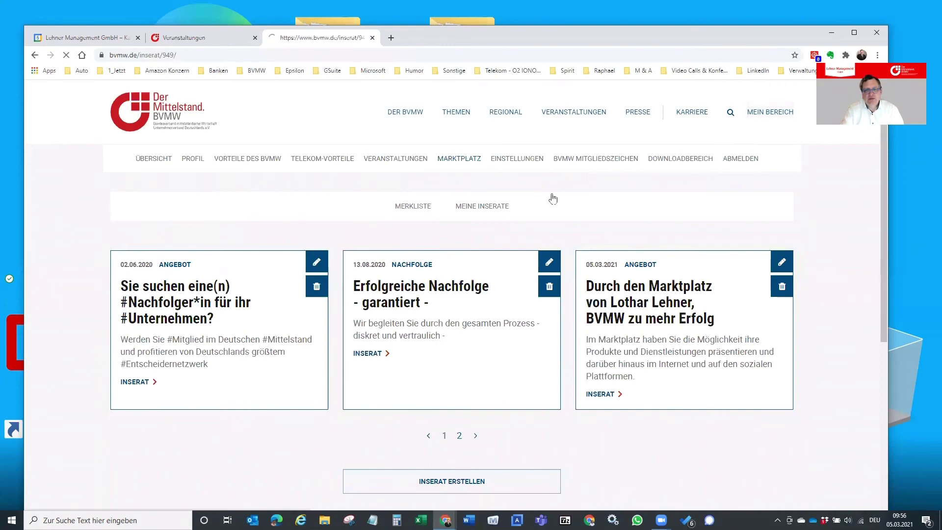
{"action": "scroll", "coordinate": [550, 194], "scroll_direction": "down", "scroll_amount": 2}
{"action": "scroll", "coordinate": [529, 236], "scroll_direction": "down", "scroll_amount": 5}
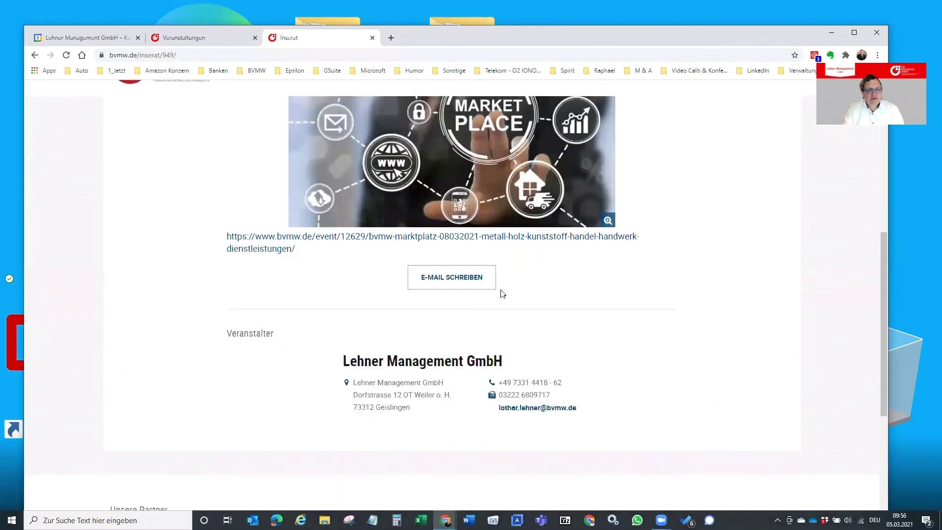
{"action": "left_click", "coordinate": [277, 238]}
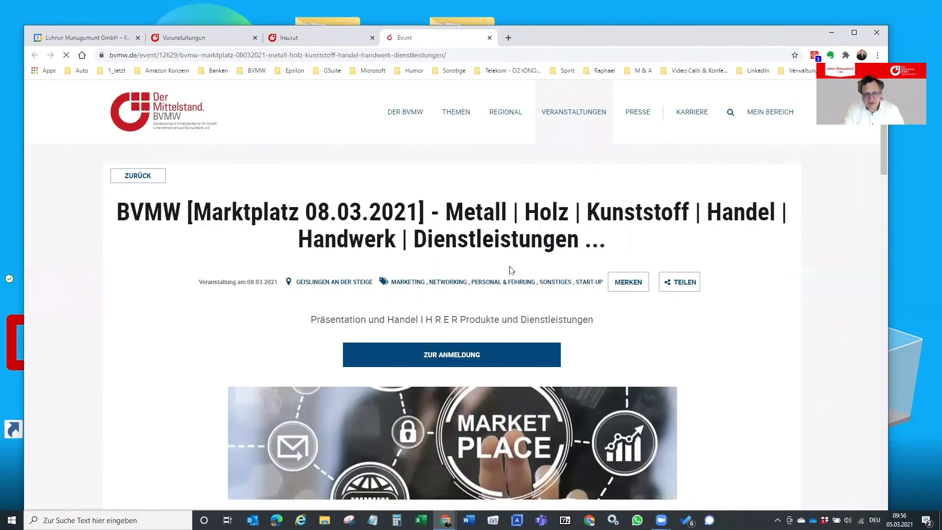
{"action": "scroll", "coordinate": [533, 271], "scroll_direction": "down", "scroll_amount": 6}
{"action": "scroll", "coordinate": [540, 273], "scroll_direction": "up", "scroll_amount": 5}
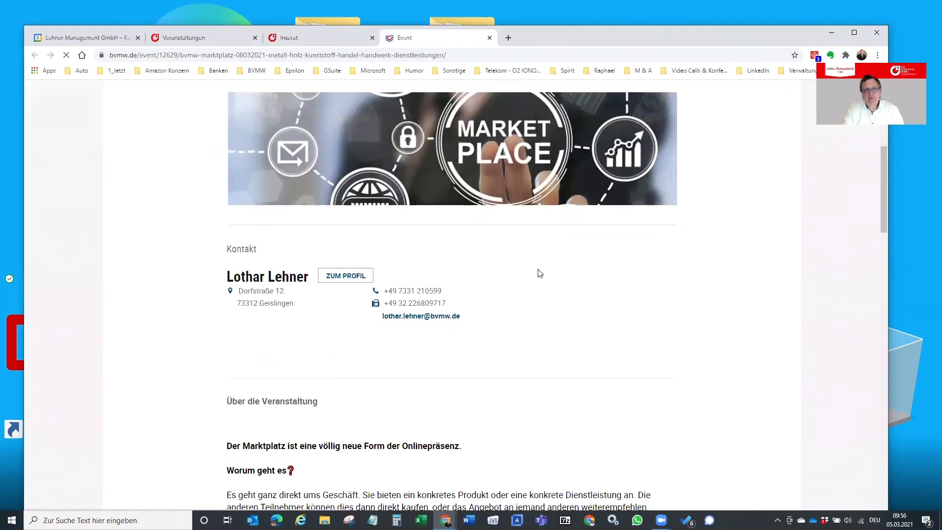